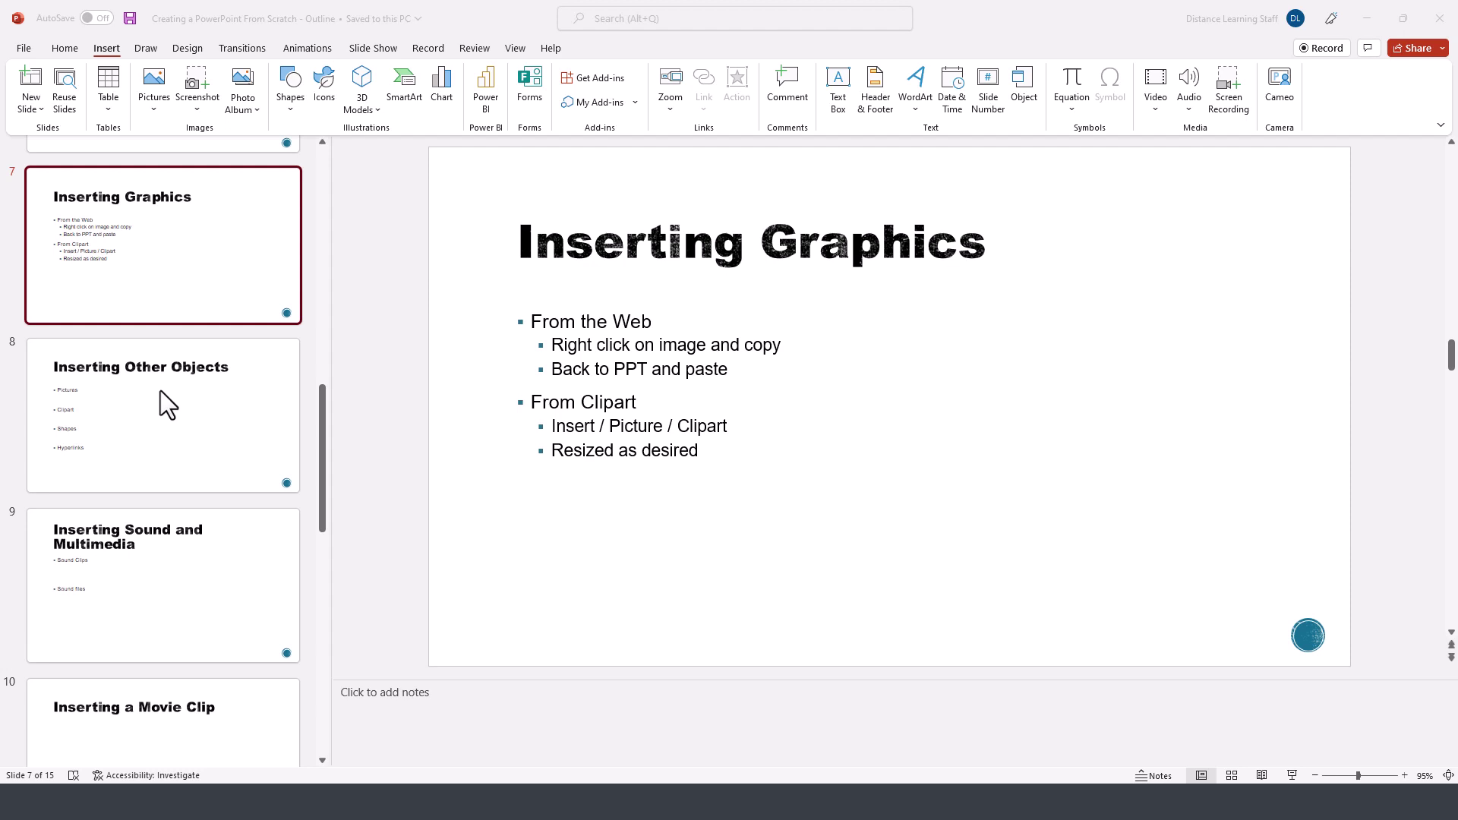
Preview the Using the Designer Feature slide, then return to Inserting Graphics.
{"action": "scroll", "coordinate": [161, 390], "scroll_direction": "up", "scroll_amount": 3}
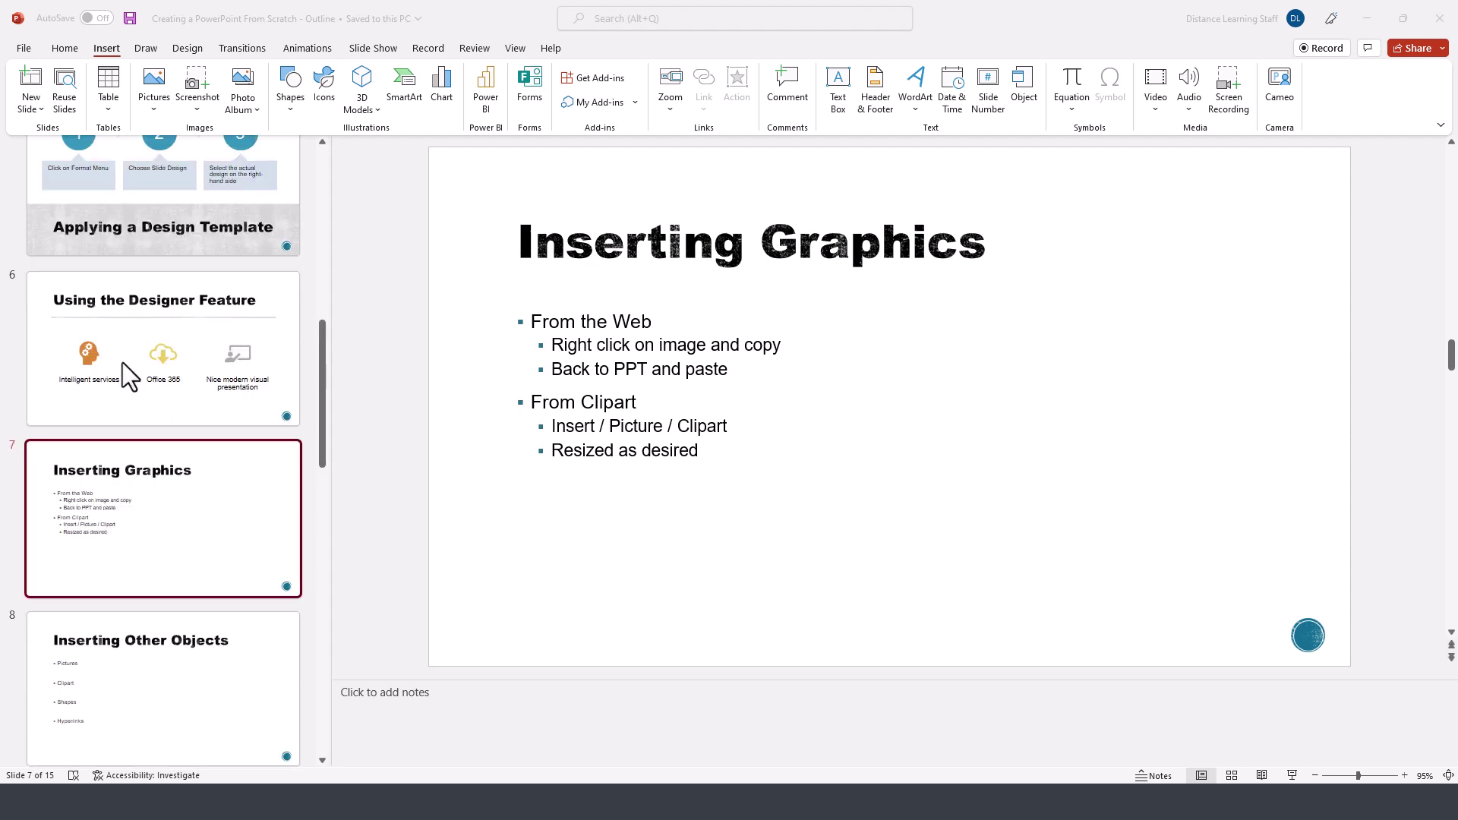
{"action": "left_click", "coordinate": [125, 359]}
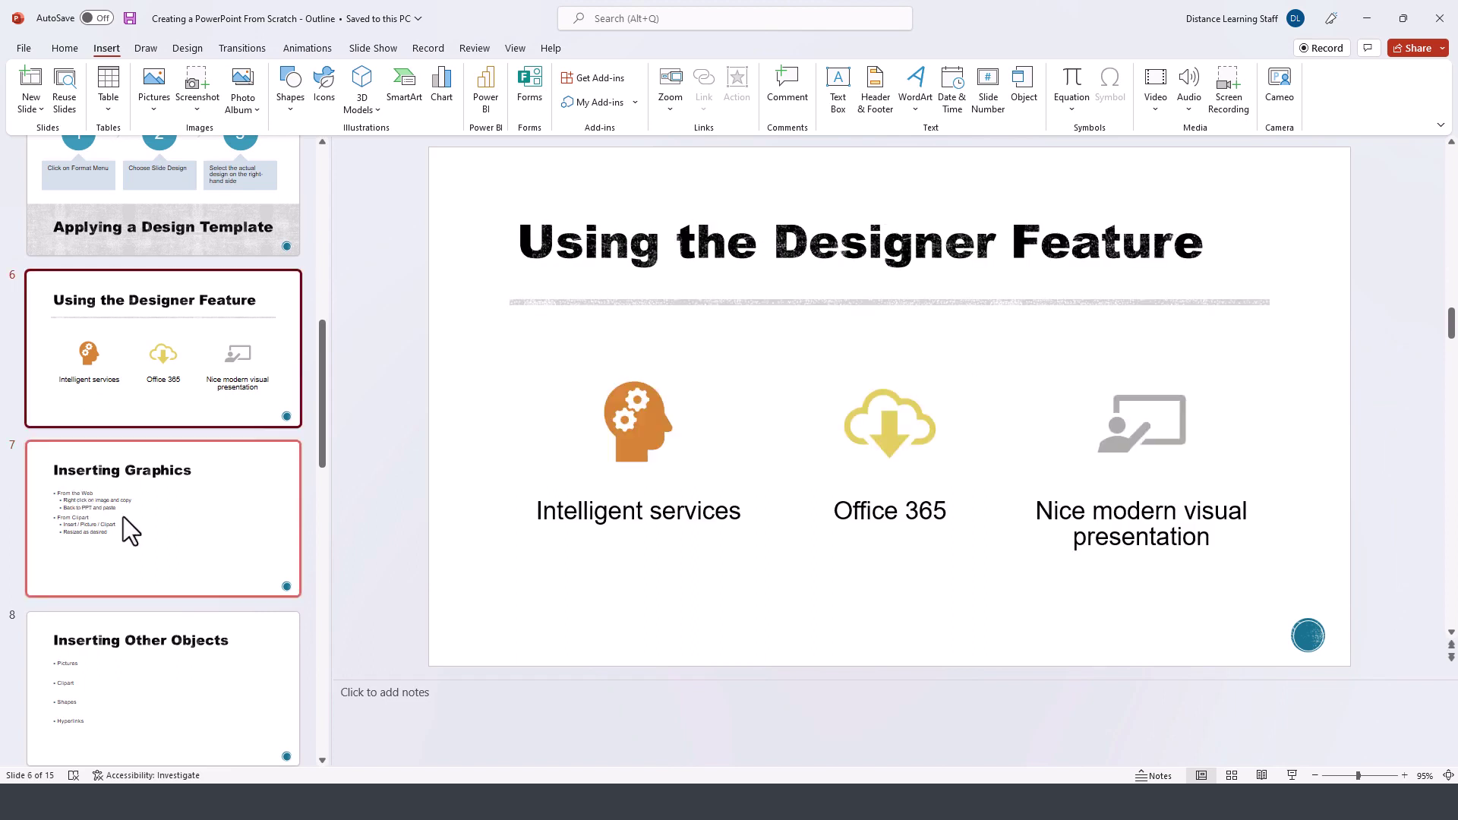
{"action": "left_click", "coordinate": [117, 567]}
{"action": "scroll", "coordinate": [116, 567], "scroll_direction": "down", "scroll_amount": 2}
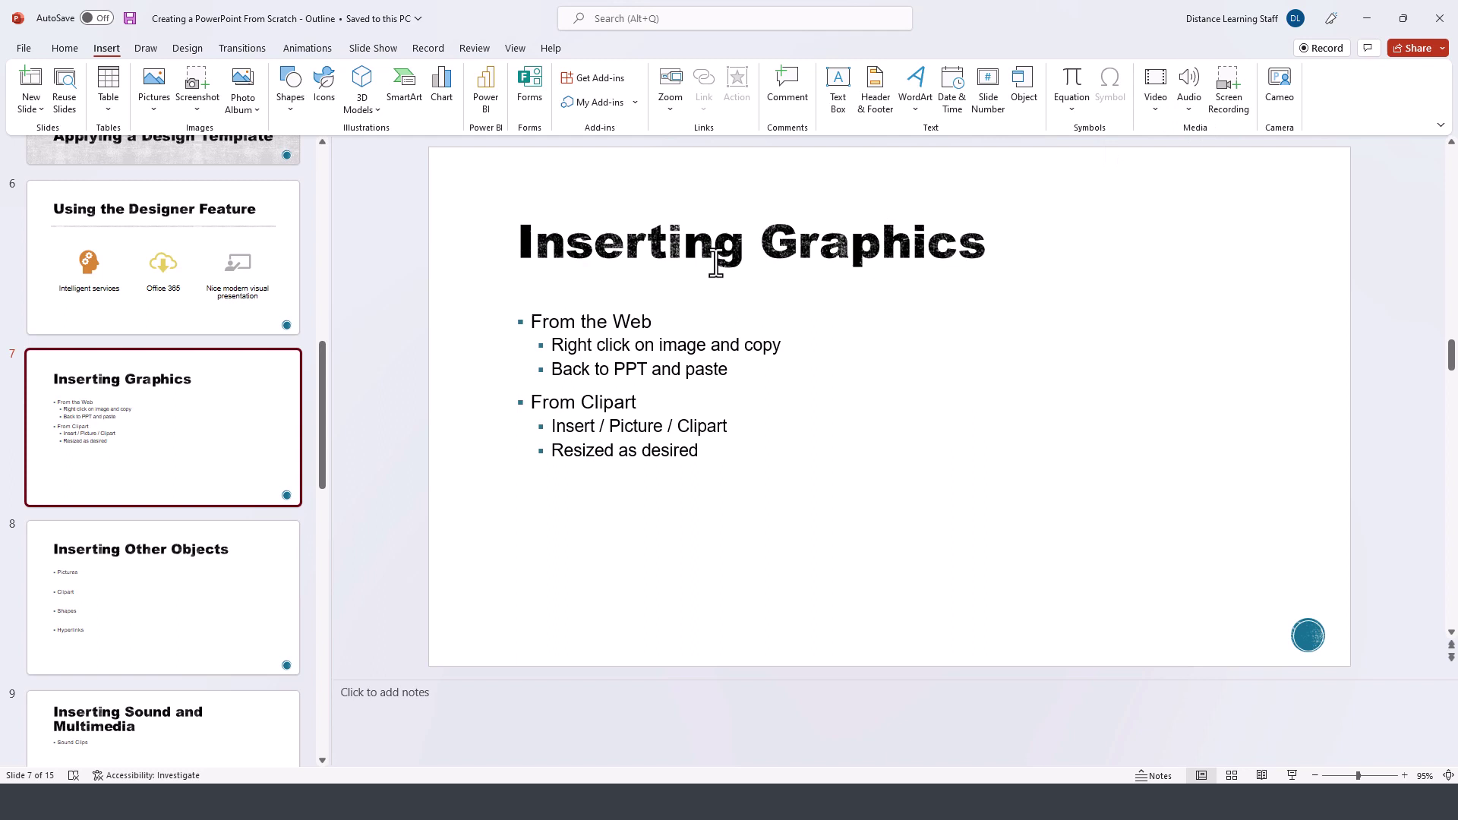
Check the Insert Pictures options for the bullet placeholder, then bring up Windows Start.
{"action": "left_click", "coordinate": [575, 330]}
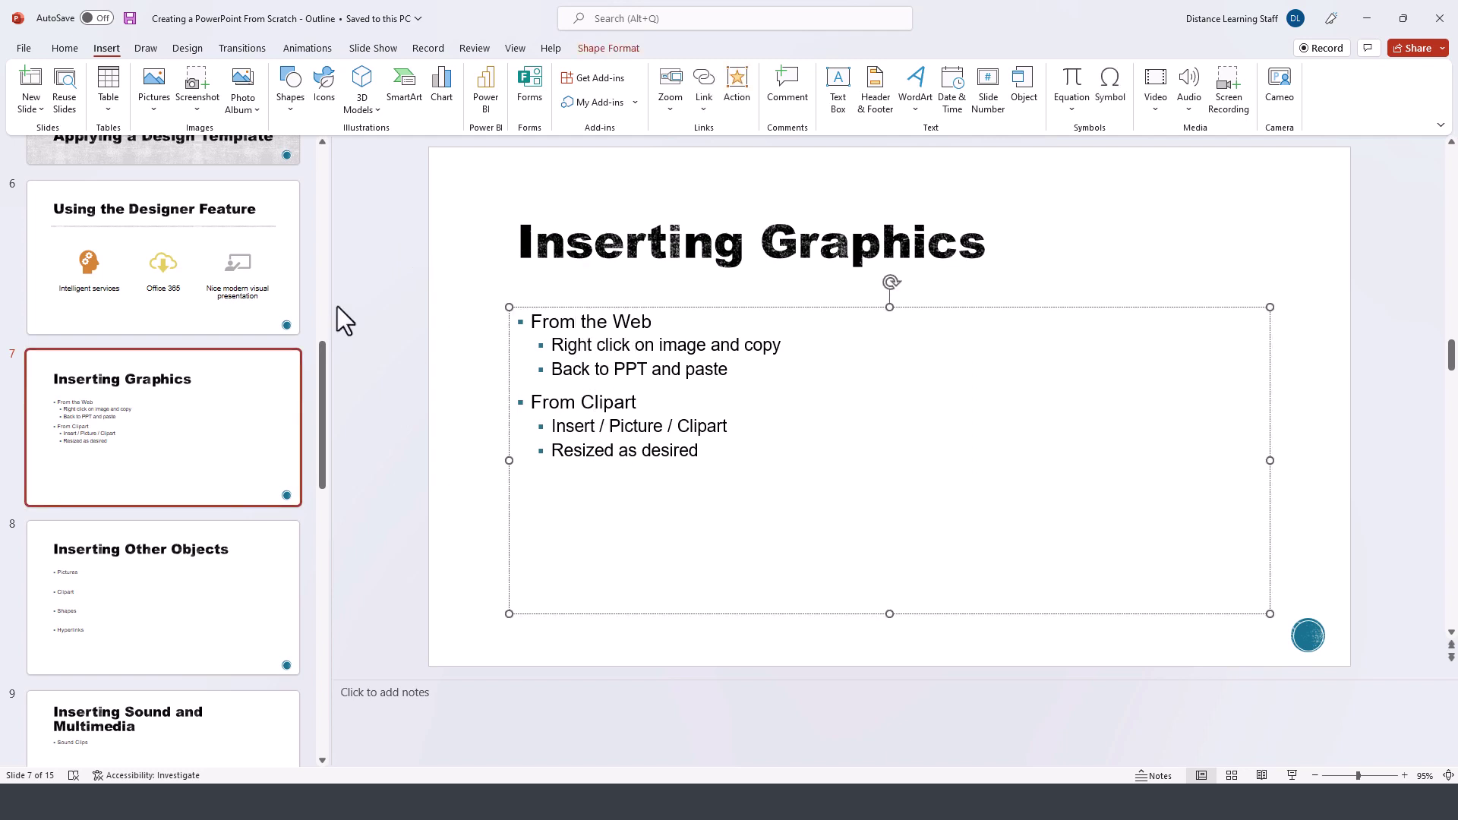
{"action": "left_click", "coordinate": [159, 113]}
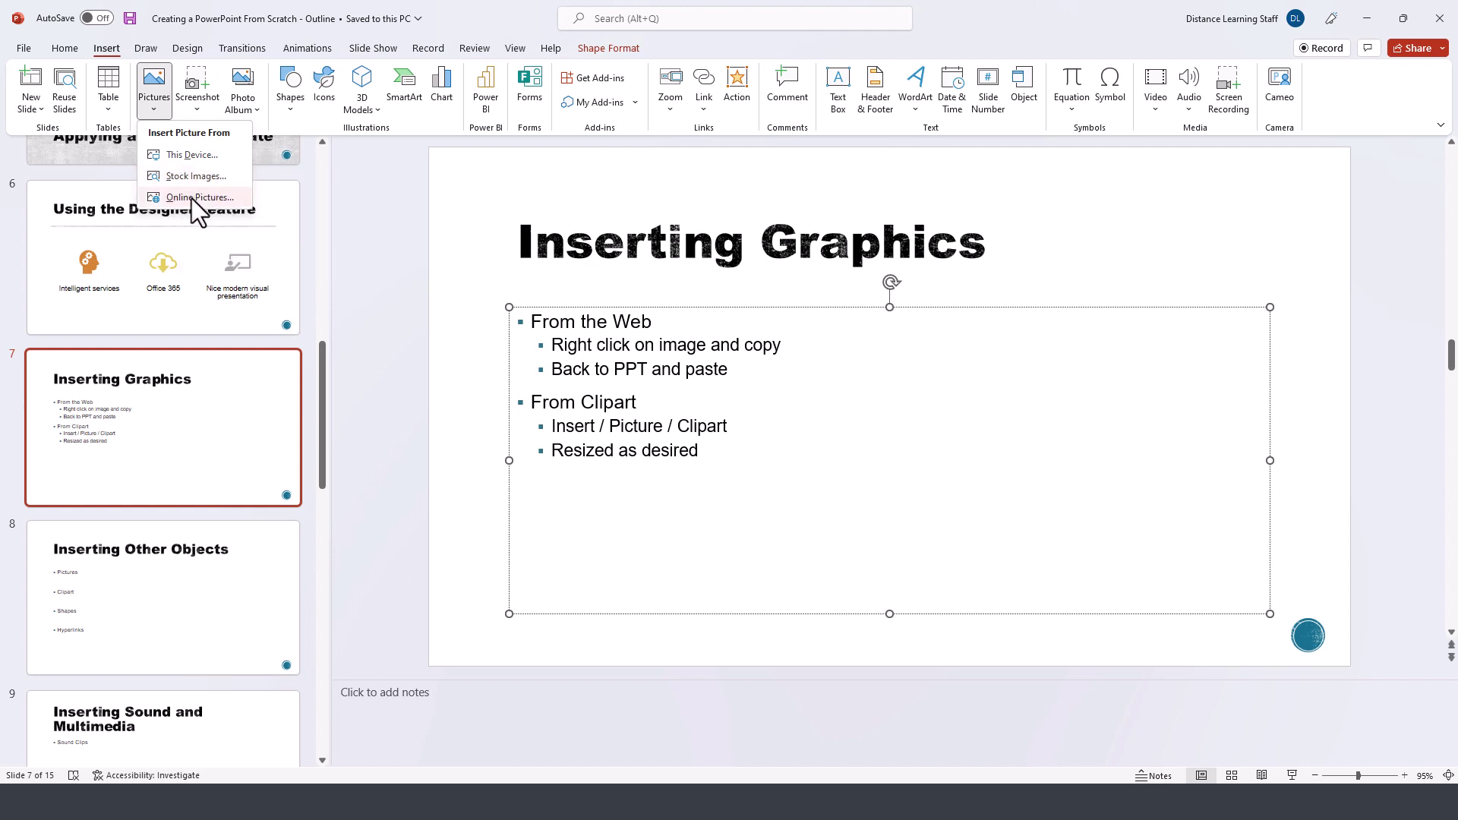
{"action": "key", "text": "Escape"}
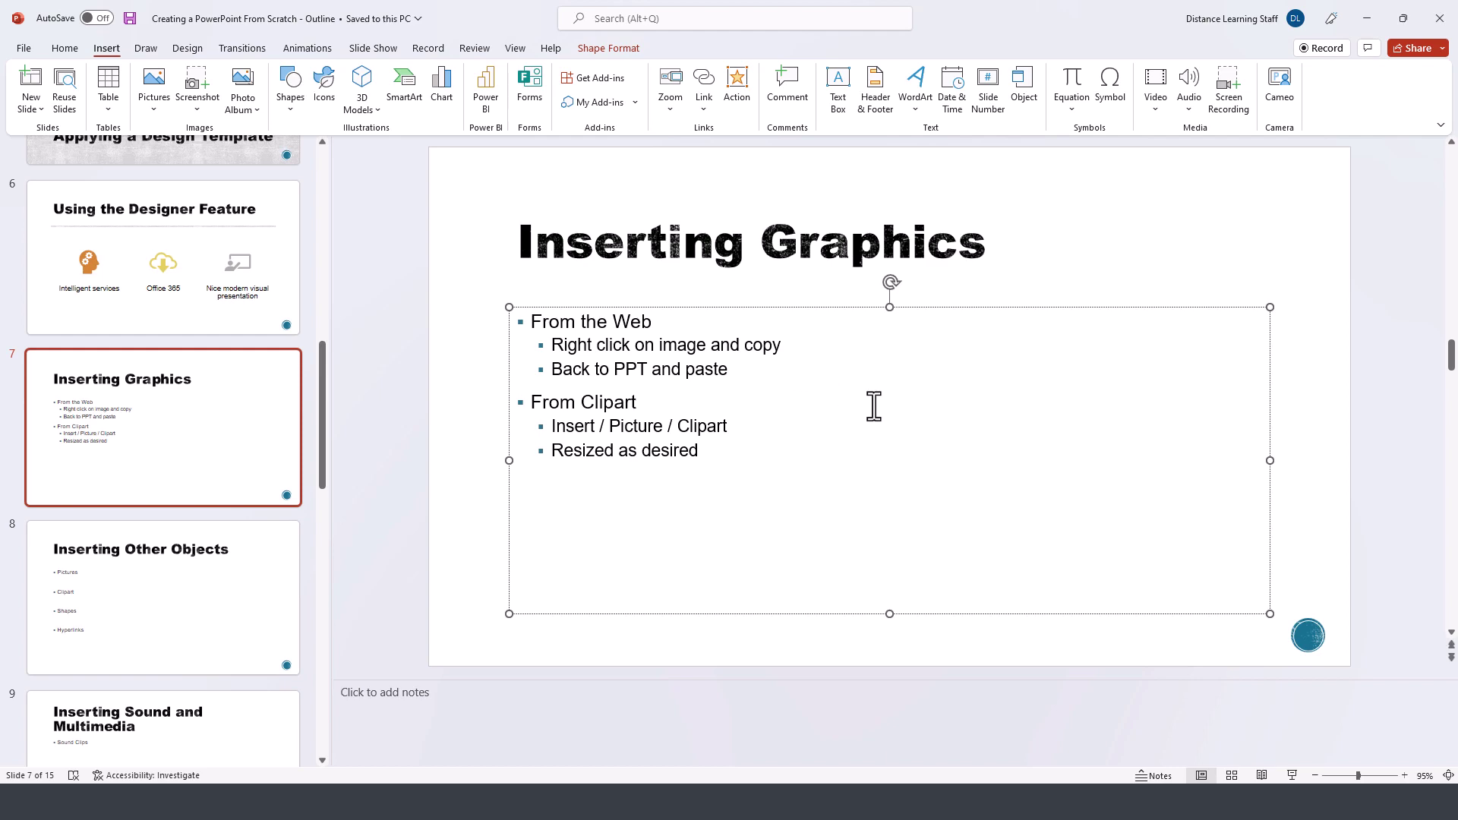
{"action": "key", "text": "super"}
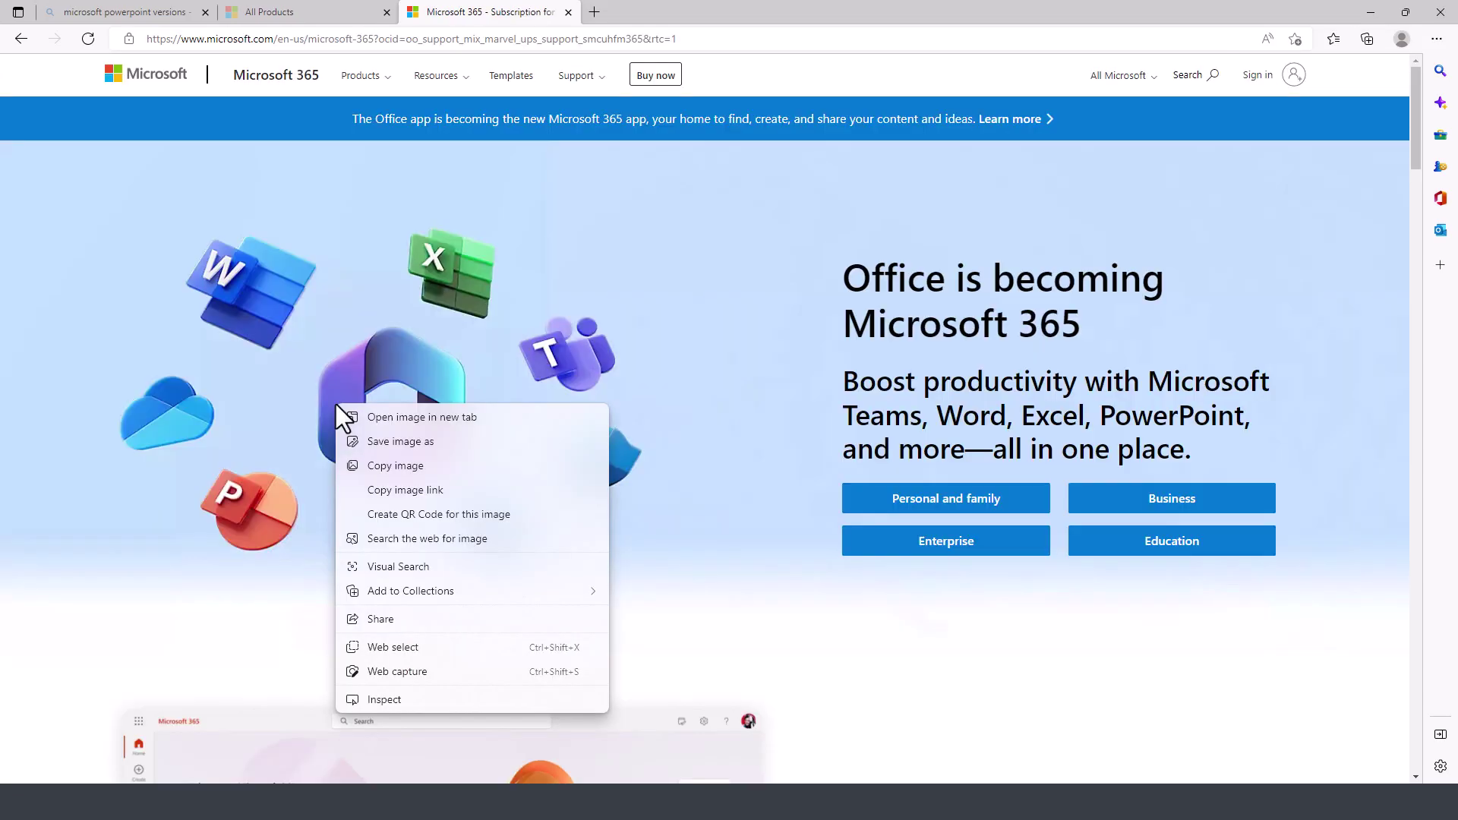
Copy the Microsoft 365 hero image from the Edge web page.
{"action": "right_click", "coordinate": [324, 350]}
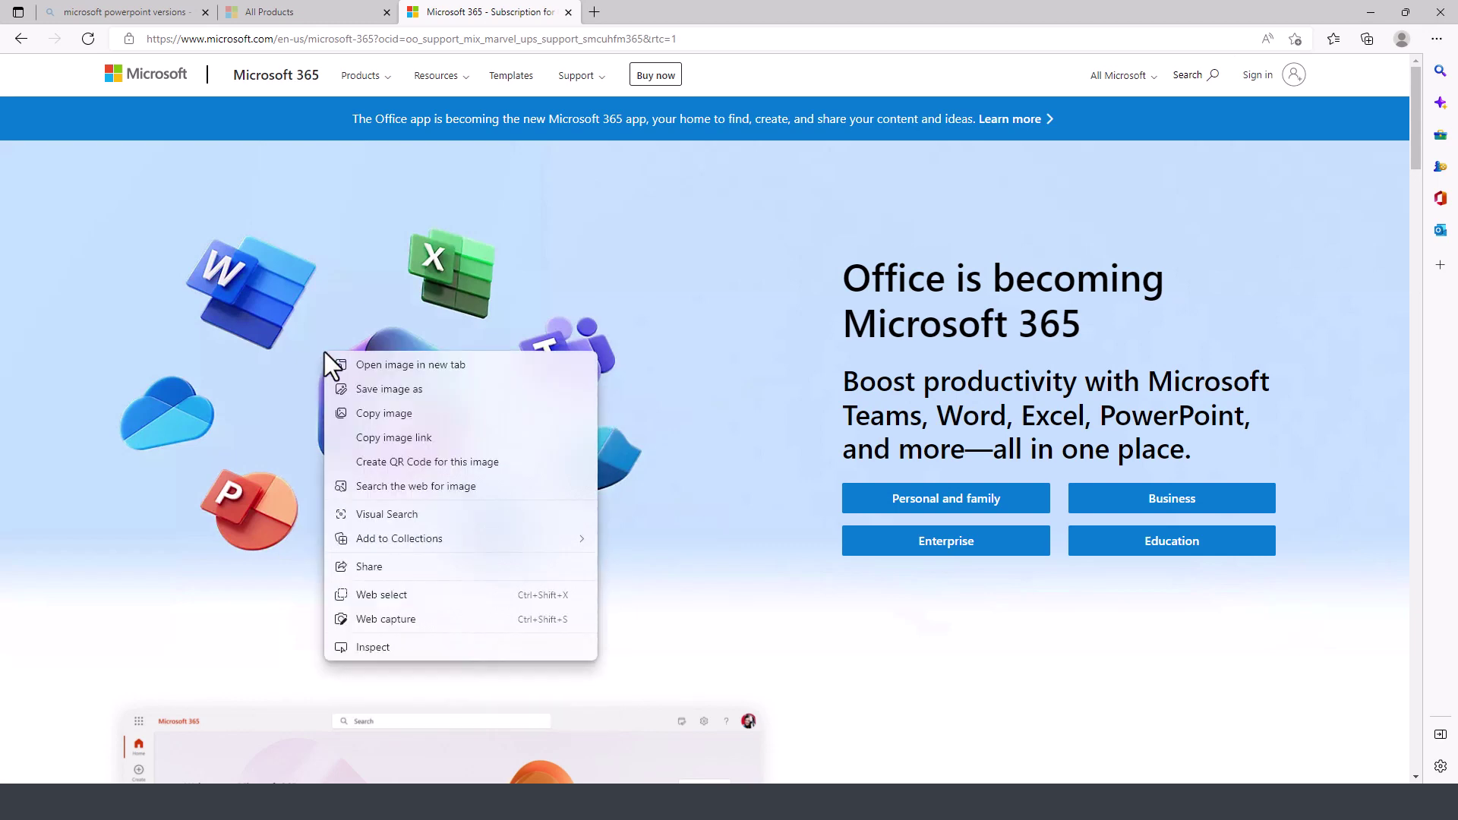
{"action": "left_click", "coordinate": [358, 414]}
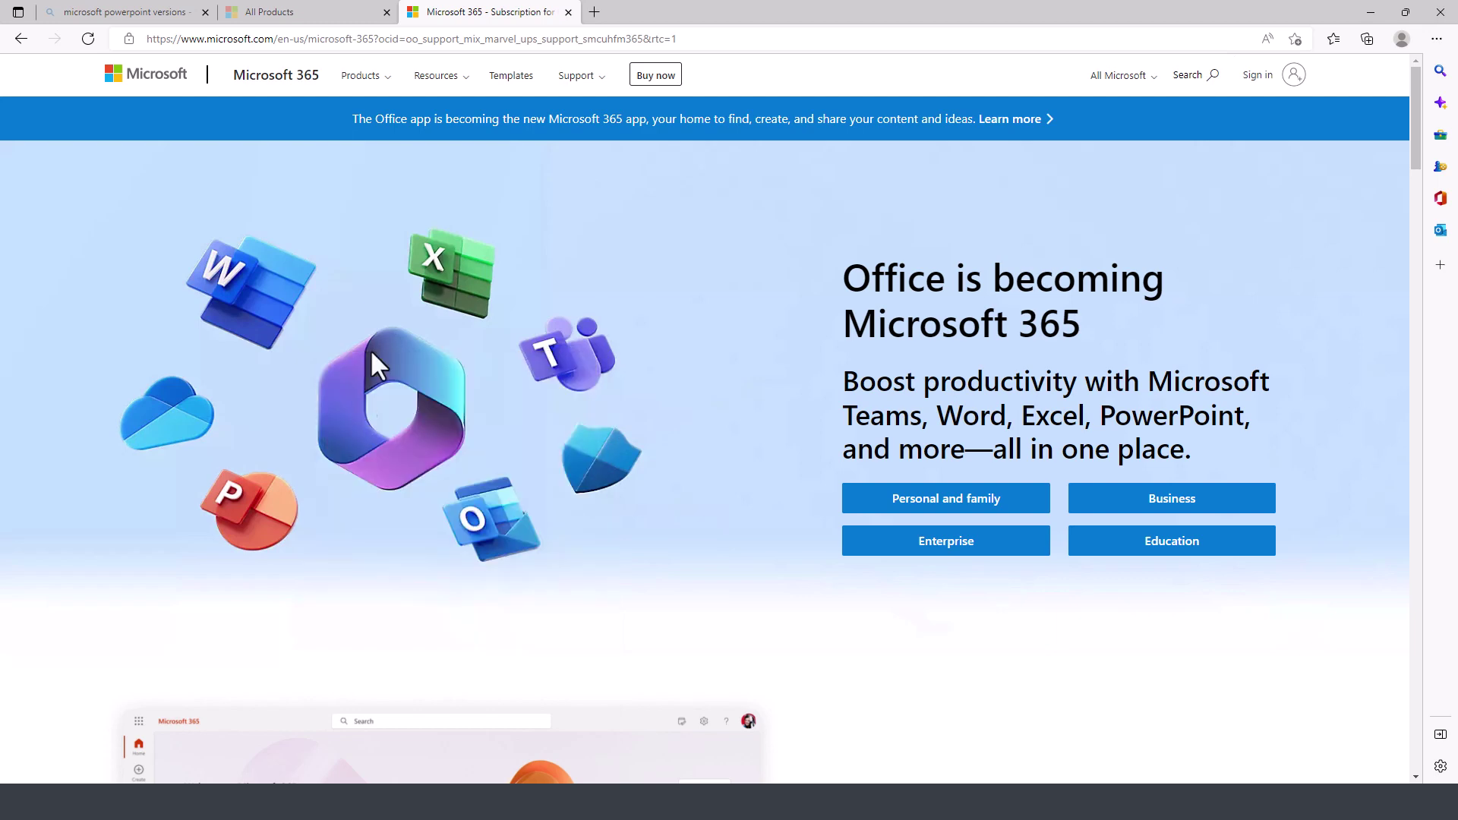
Paste the Microsoft 365 image with Keep Source Formatting and shrink it beside the bullets.
{"action": "key", "text": "alt+Tab"}
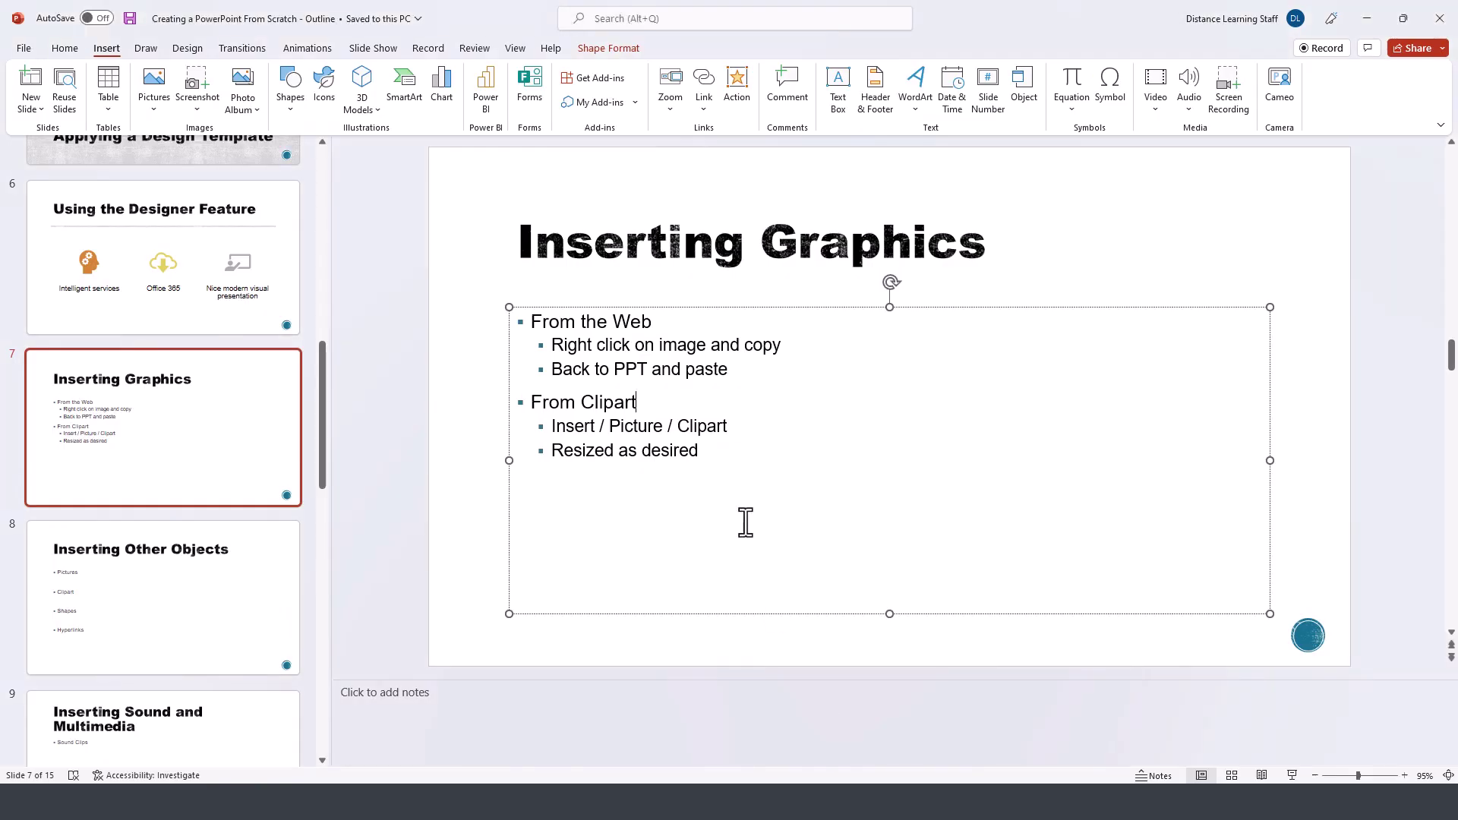
{"action": "left_click", "coordinate": [1197, 260]}
{"action": "left_click", "coordinate": [1302, 305]}
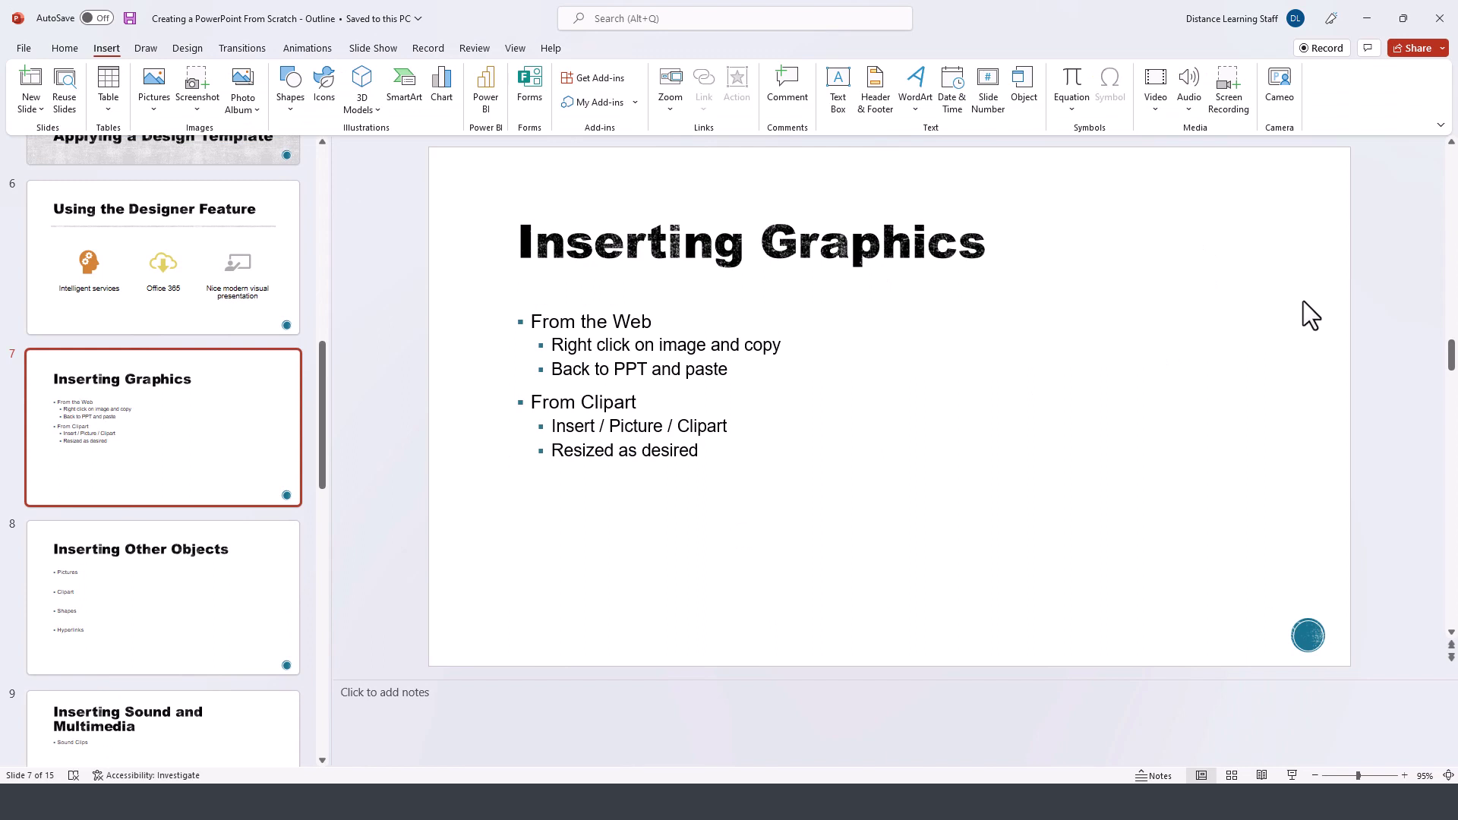
{"action": "right_click", "coordinate": [1300, 298]}
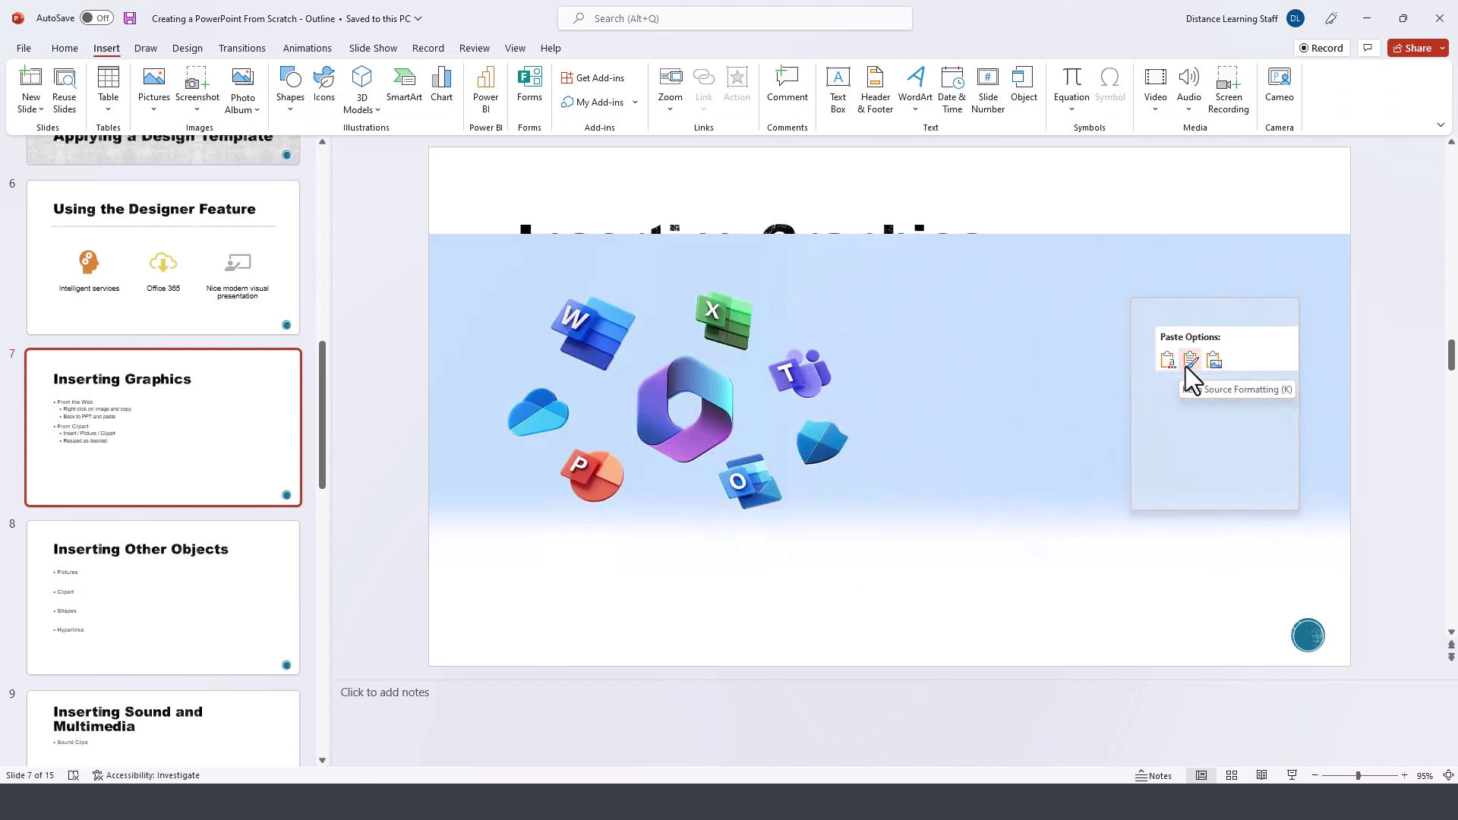
{"action": "left_click", "coordinate": [1186, 366]}
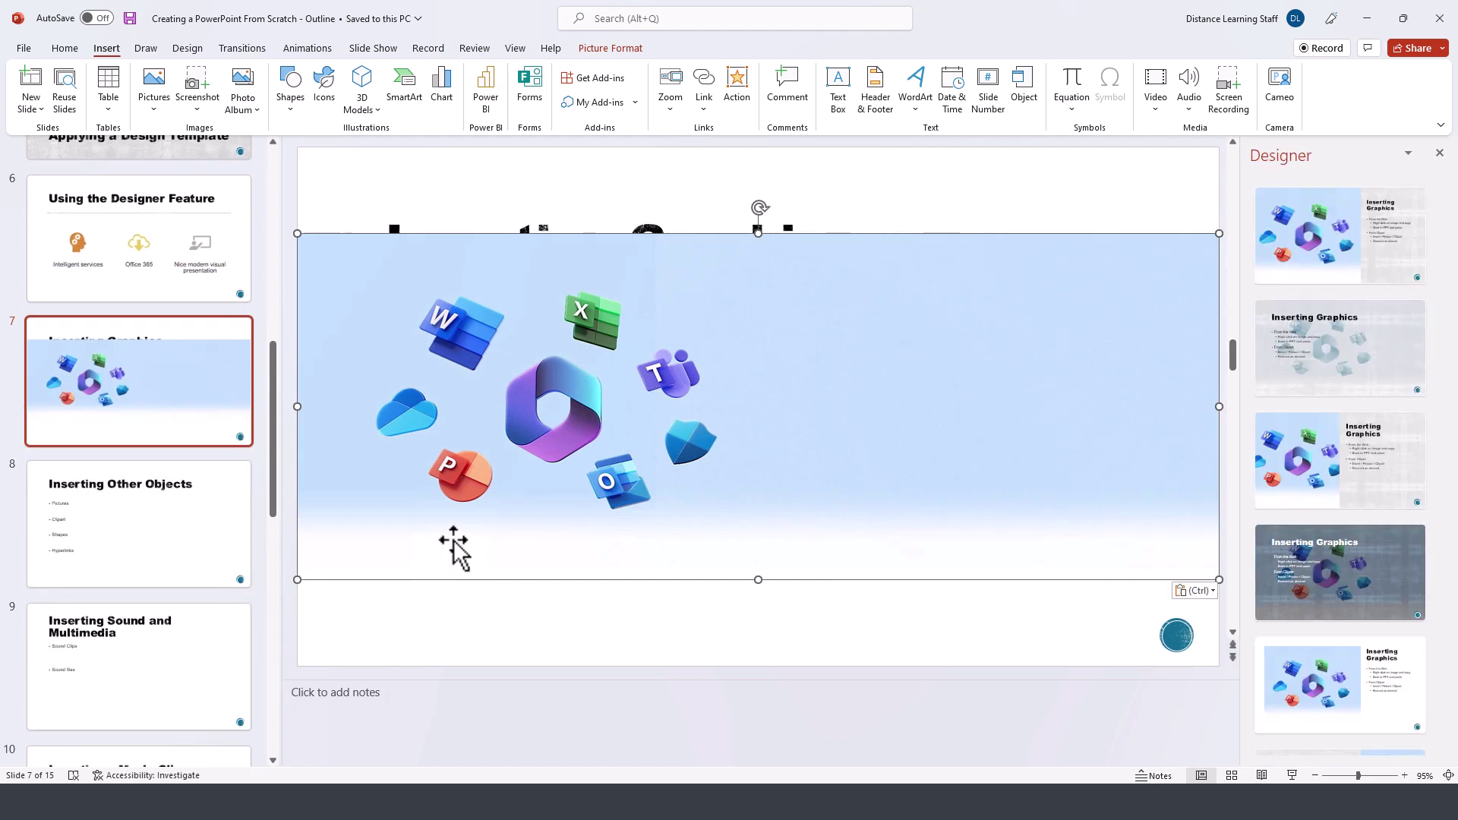
{"action": "mouse_move", "coordinate": [1219, 579]}
{"action": "left_mouse_down"}
{"action": "mouse_move", "coordinate": [670, 448]}
{"action": "mouse_move", "coordinate": [631, 359]}
{"action": "left_mouse_up"}
{"action": "left_click_drag", "start_coordinate": [532, 326], "coordinate": [1091, 384]}
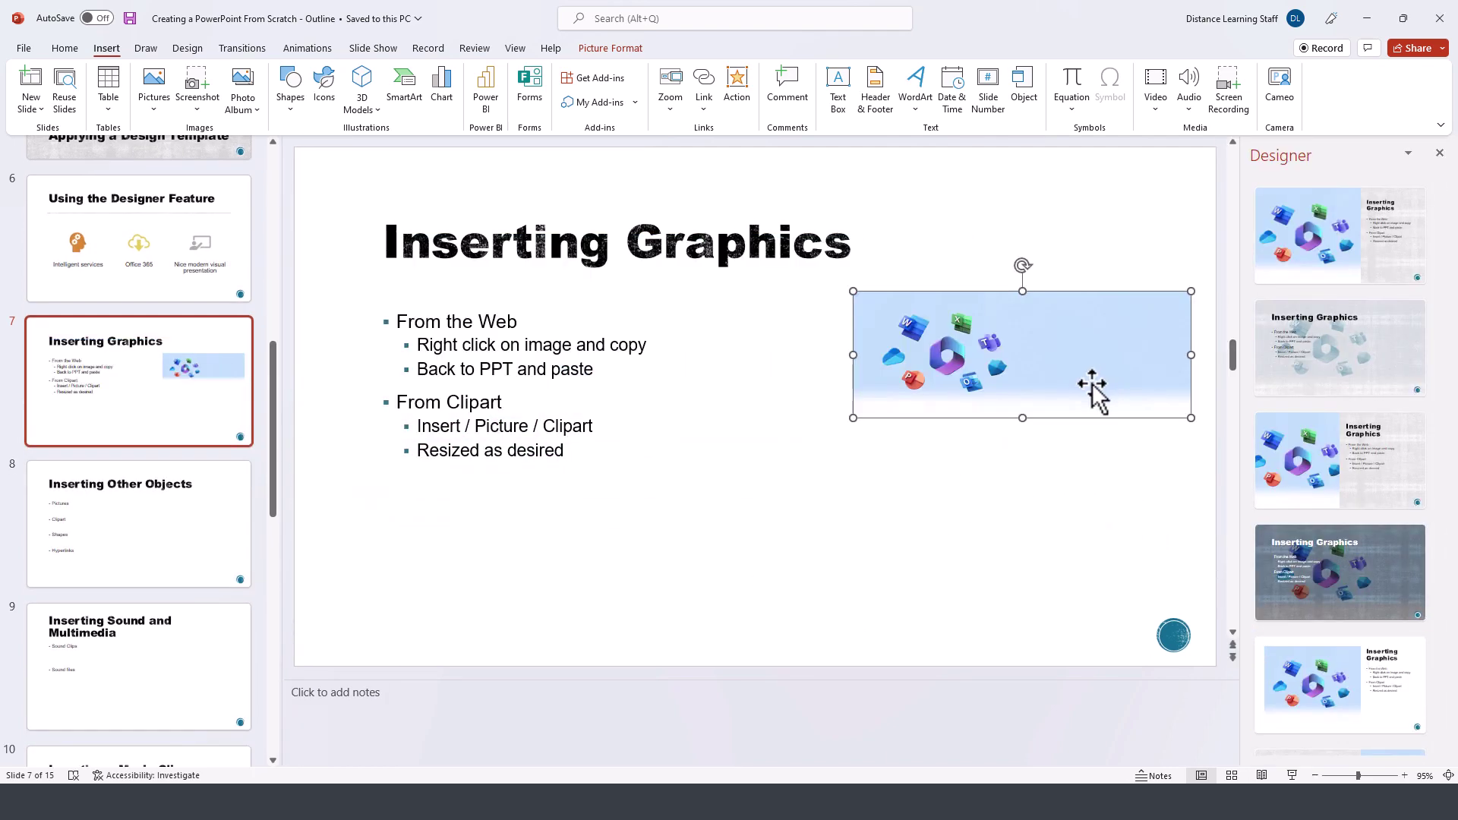
Apply the Rounded Diagonal Corner, White picture style to the Microsoft 365 picture.
{"action": "double_click", "coordinate": [1025, 370]}
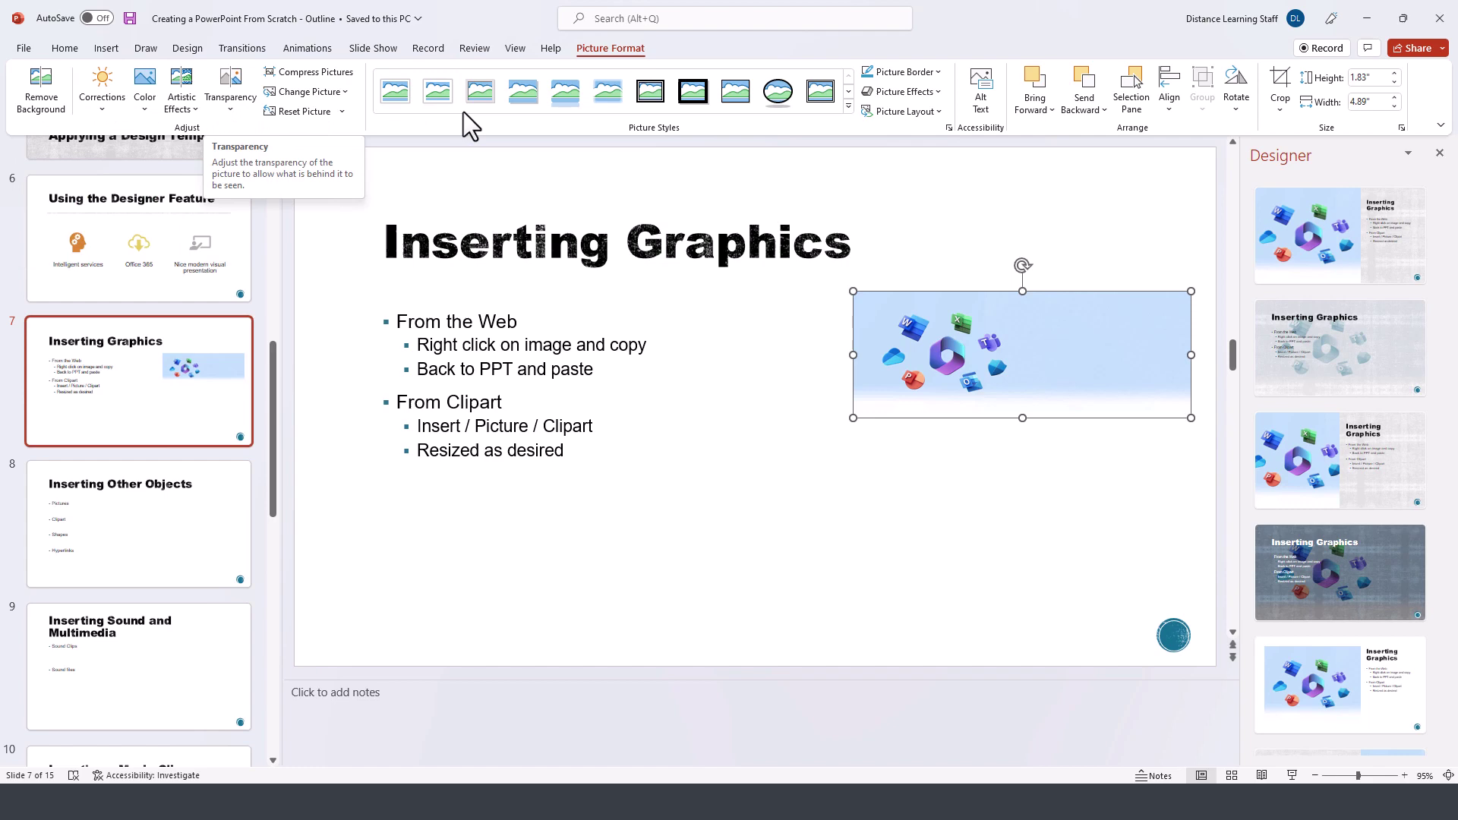
{"action": "left_click", "coordinate": [848, 107]}
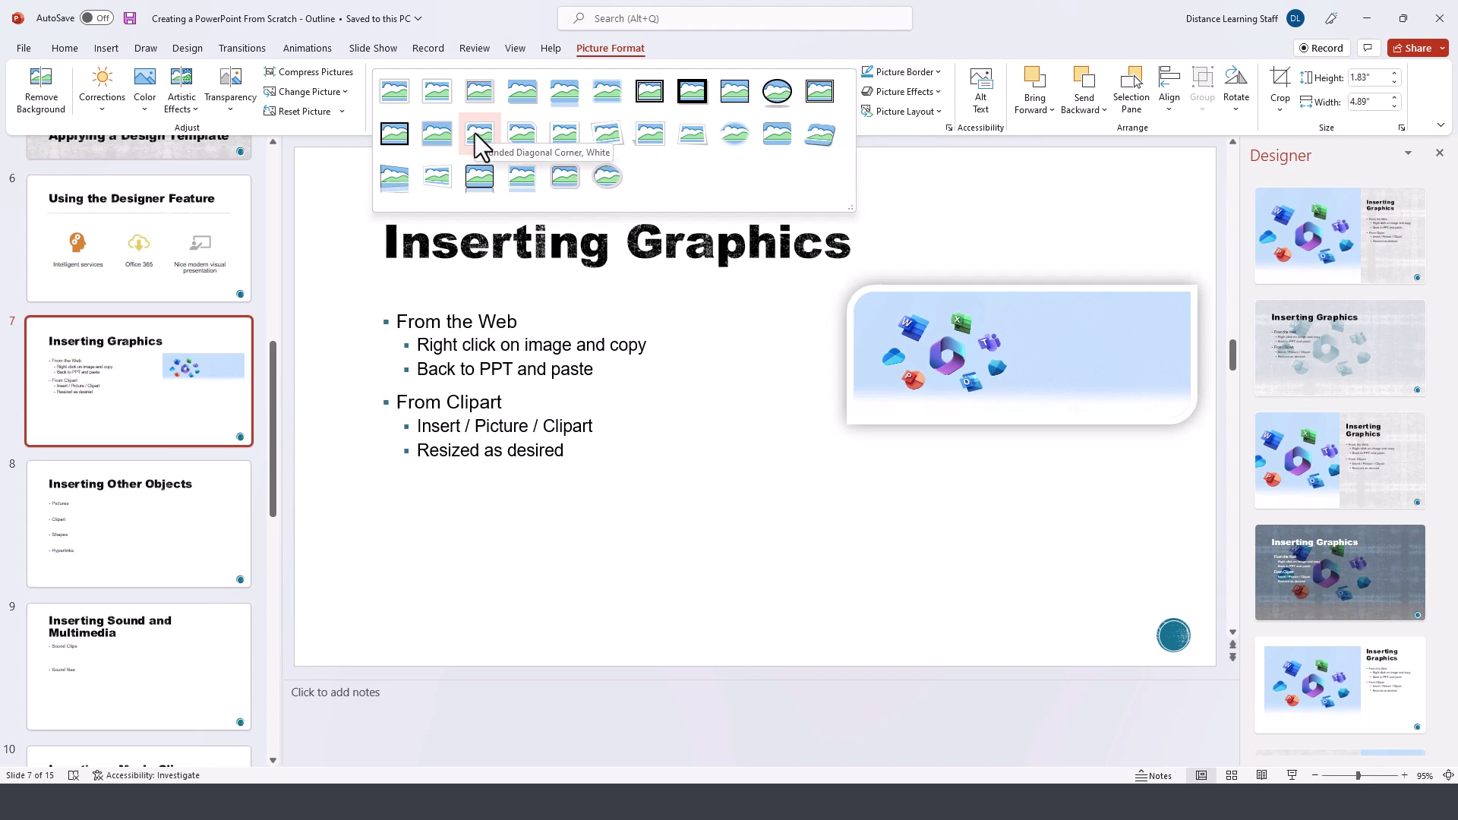
{"action": "left_click", "coordinate": [476, 133]}
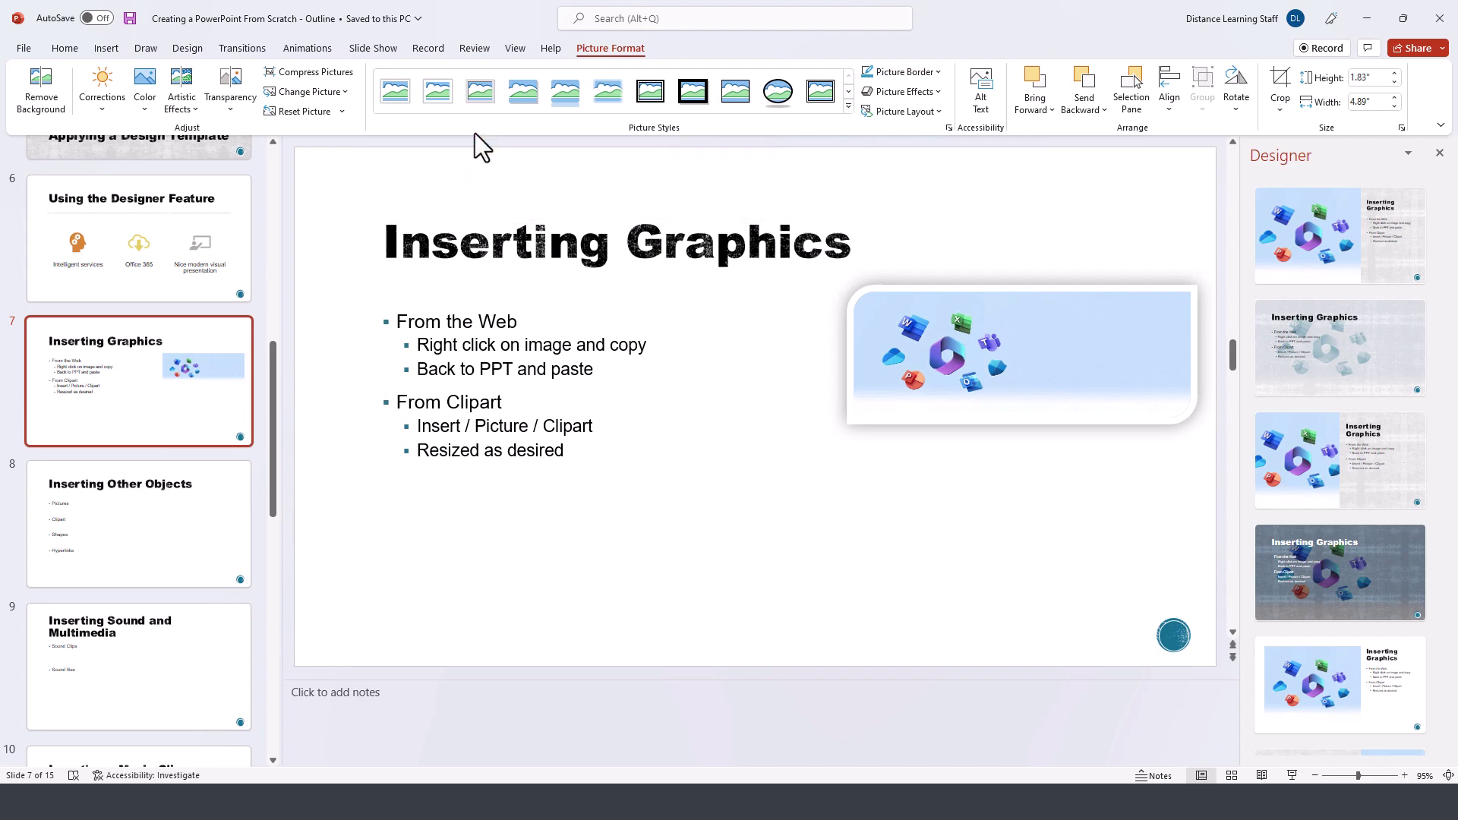
Browse the Picture Border, Effects and Layout options without applying any.
{"action": "left_click", "coordinate": [938, 73]}
{"action": "left_click", "coordinate": [940, 76]}
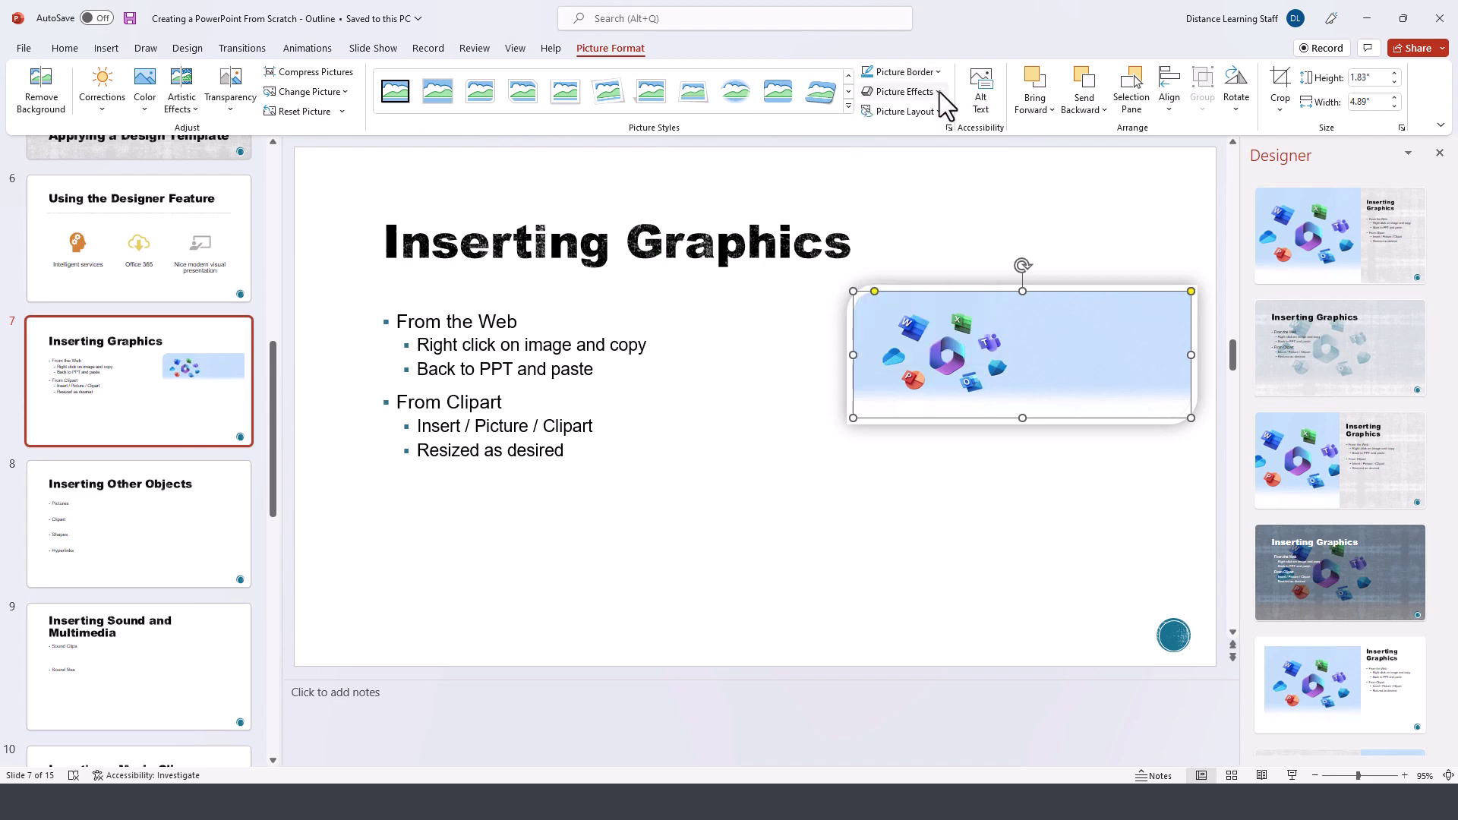
{"action": "left_click", "coordinate": [940, 92]}
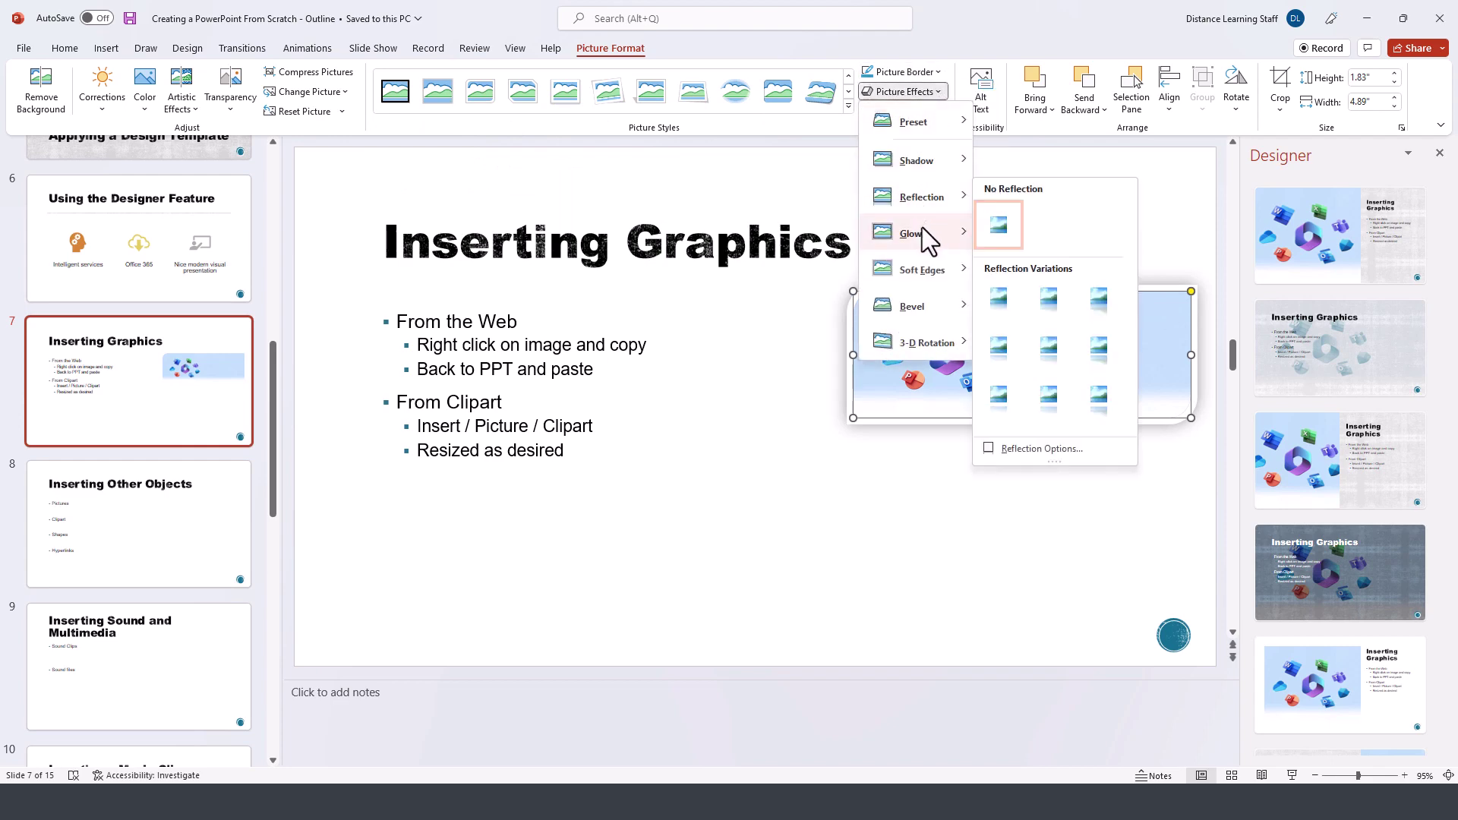
{"action": "mouse_move", "coordinate": [922, 270]}
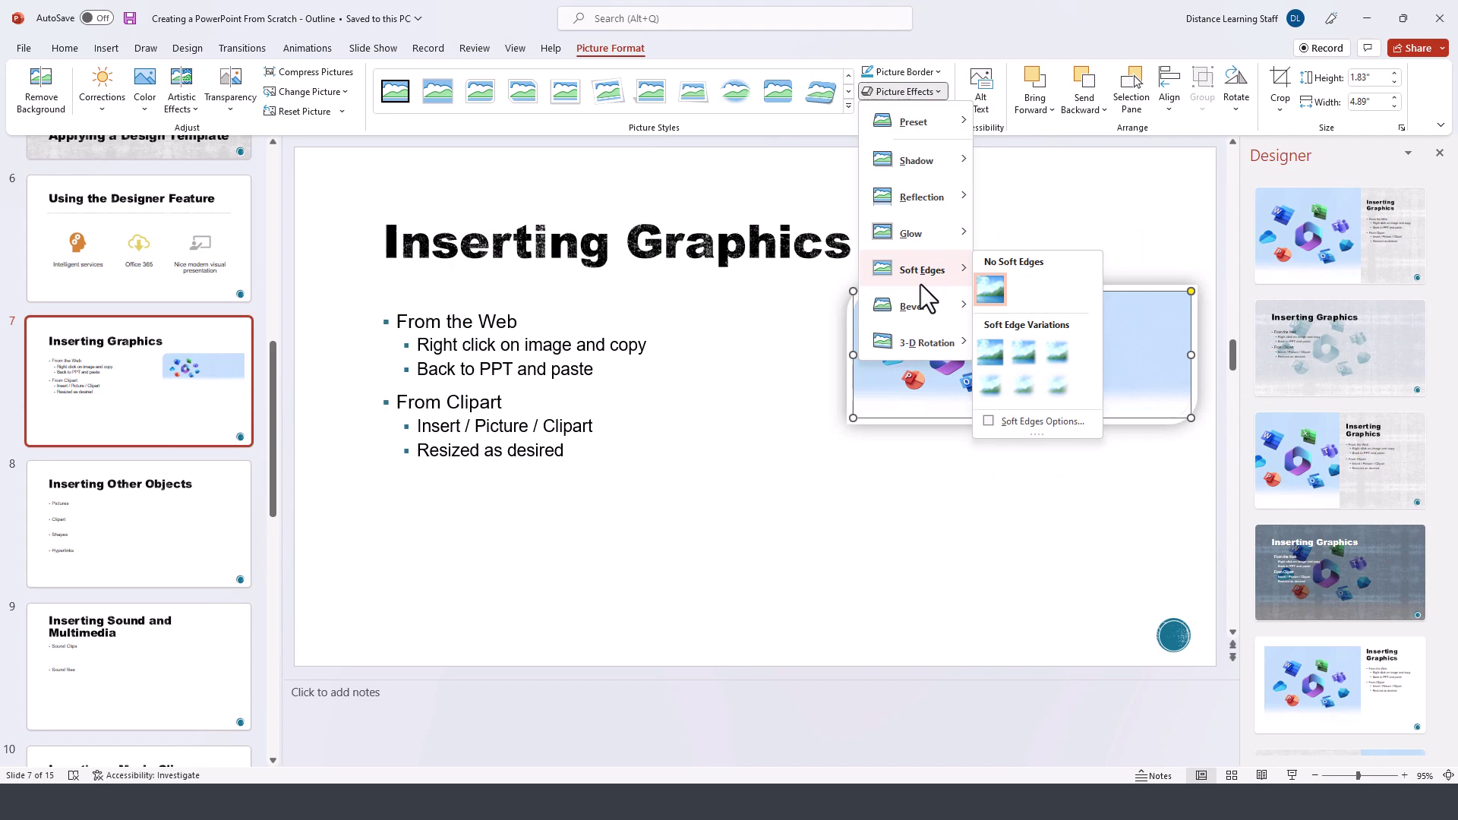
{"action": "left_click", "coordinate": [814, 199]}
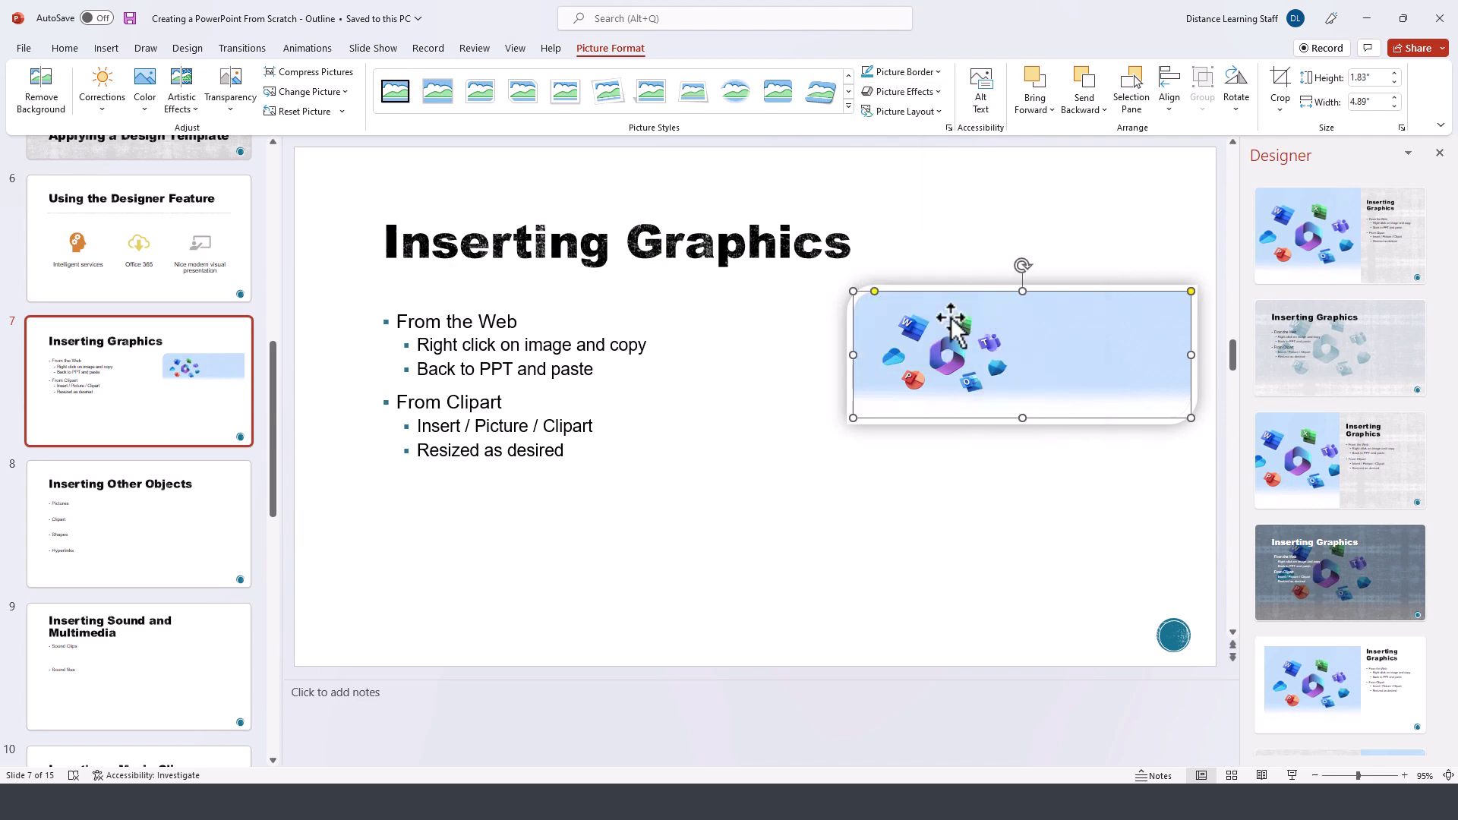
{"action": "left_click", "coordinate": [912, 111]}
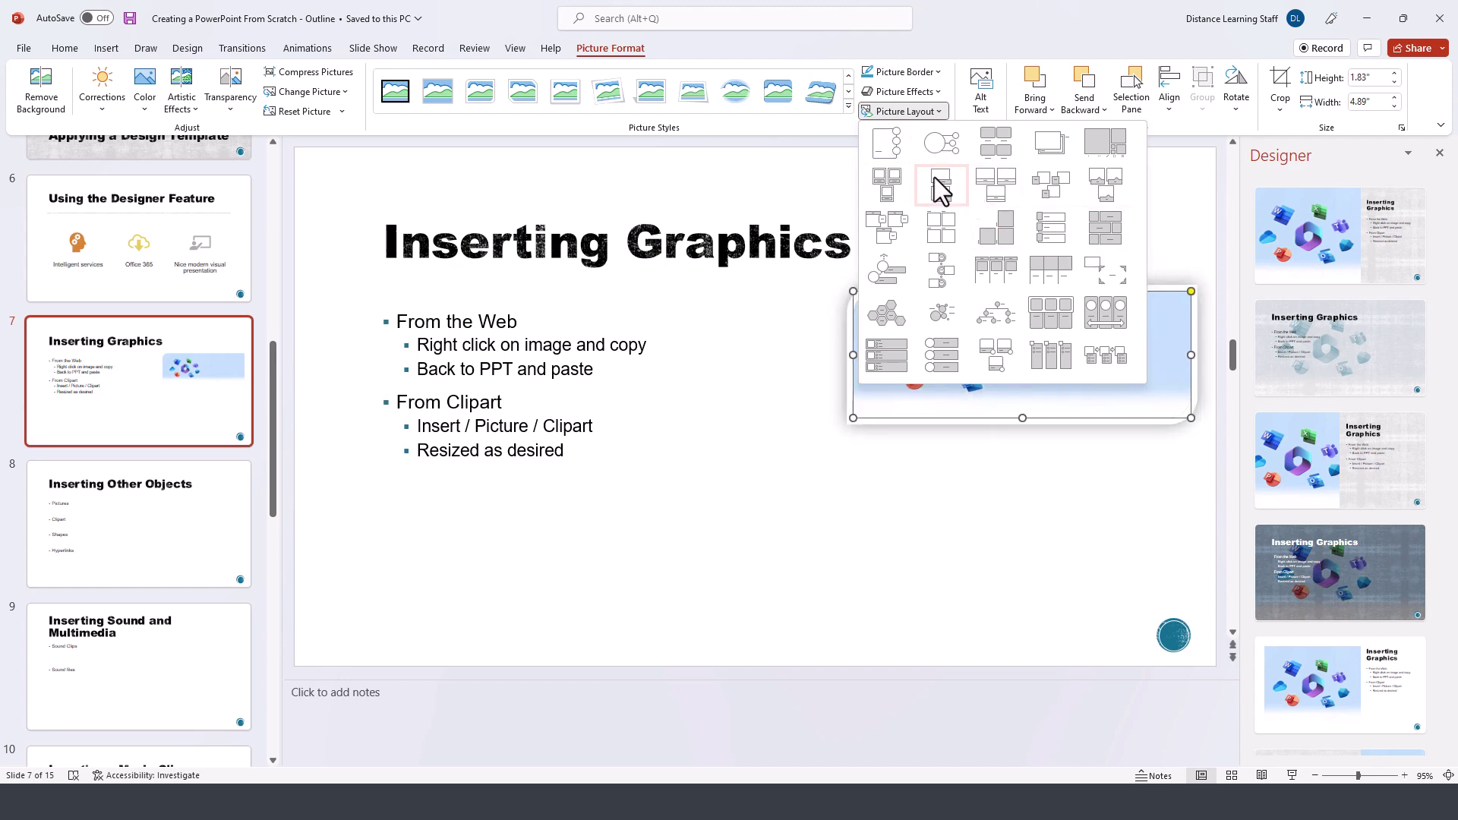
{"action": "left_click", "coordinate": [819, 521]}
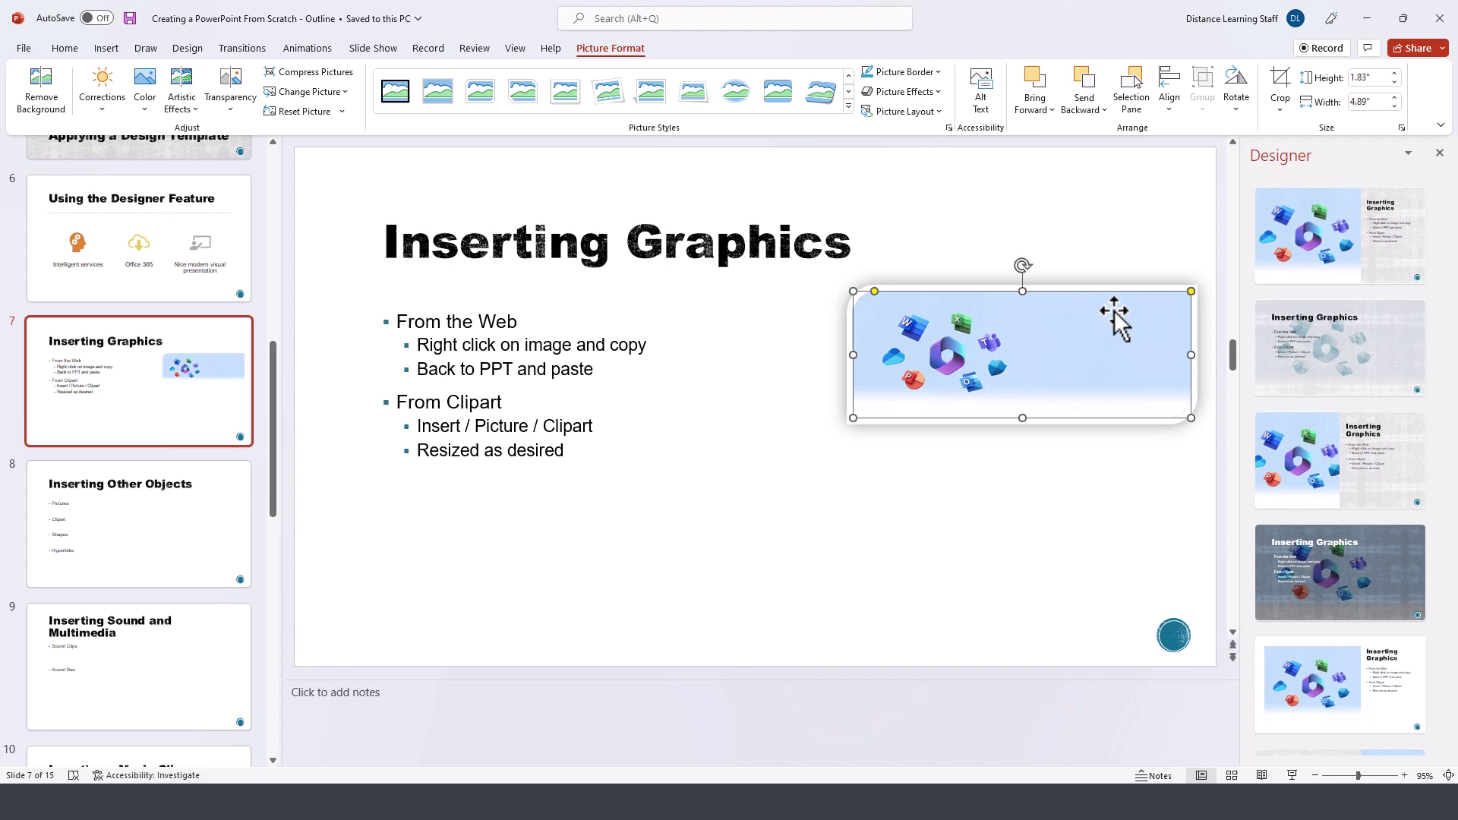
Crop the picture's right and bottom edges to a tighter, nearly square frame.
{"action": "left_click", "coordinate": [1056, 510]}
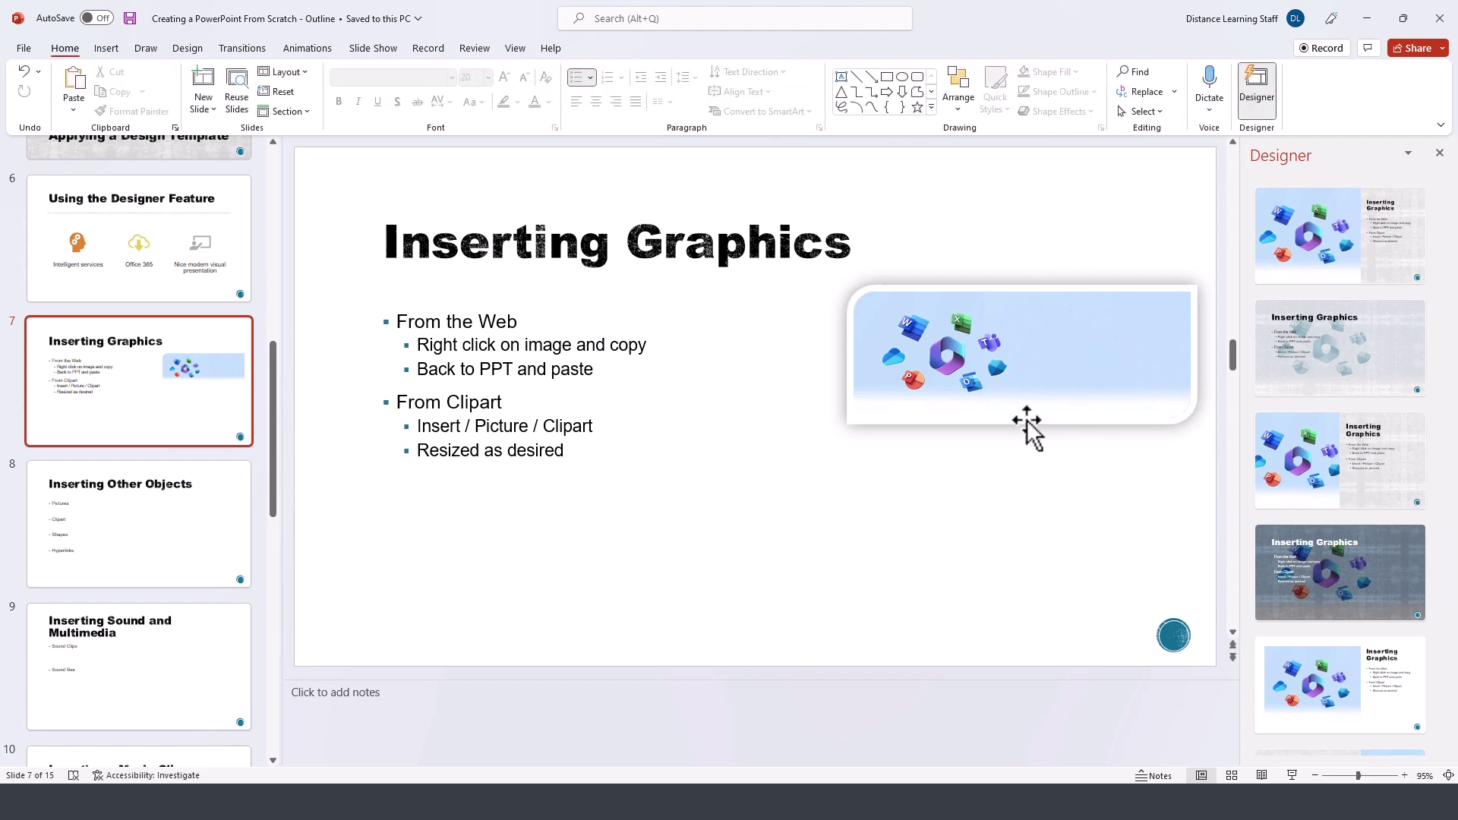
{"action": "left_click", "coordinate": [1016, 400]}
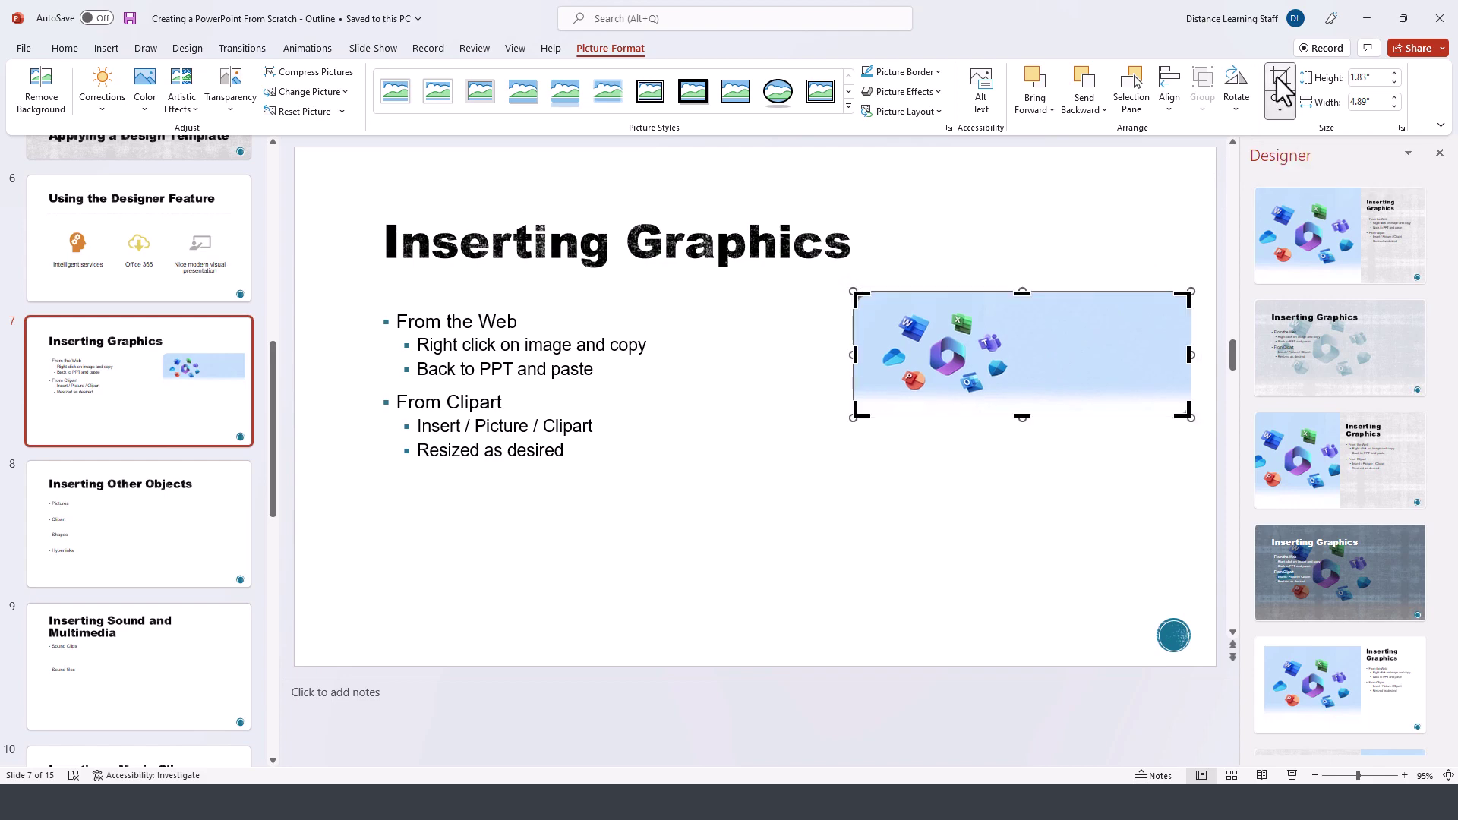
{"action": "left_click_drag", "start_coordinate": [1189, 355], "coordinate": [1032, 363]}
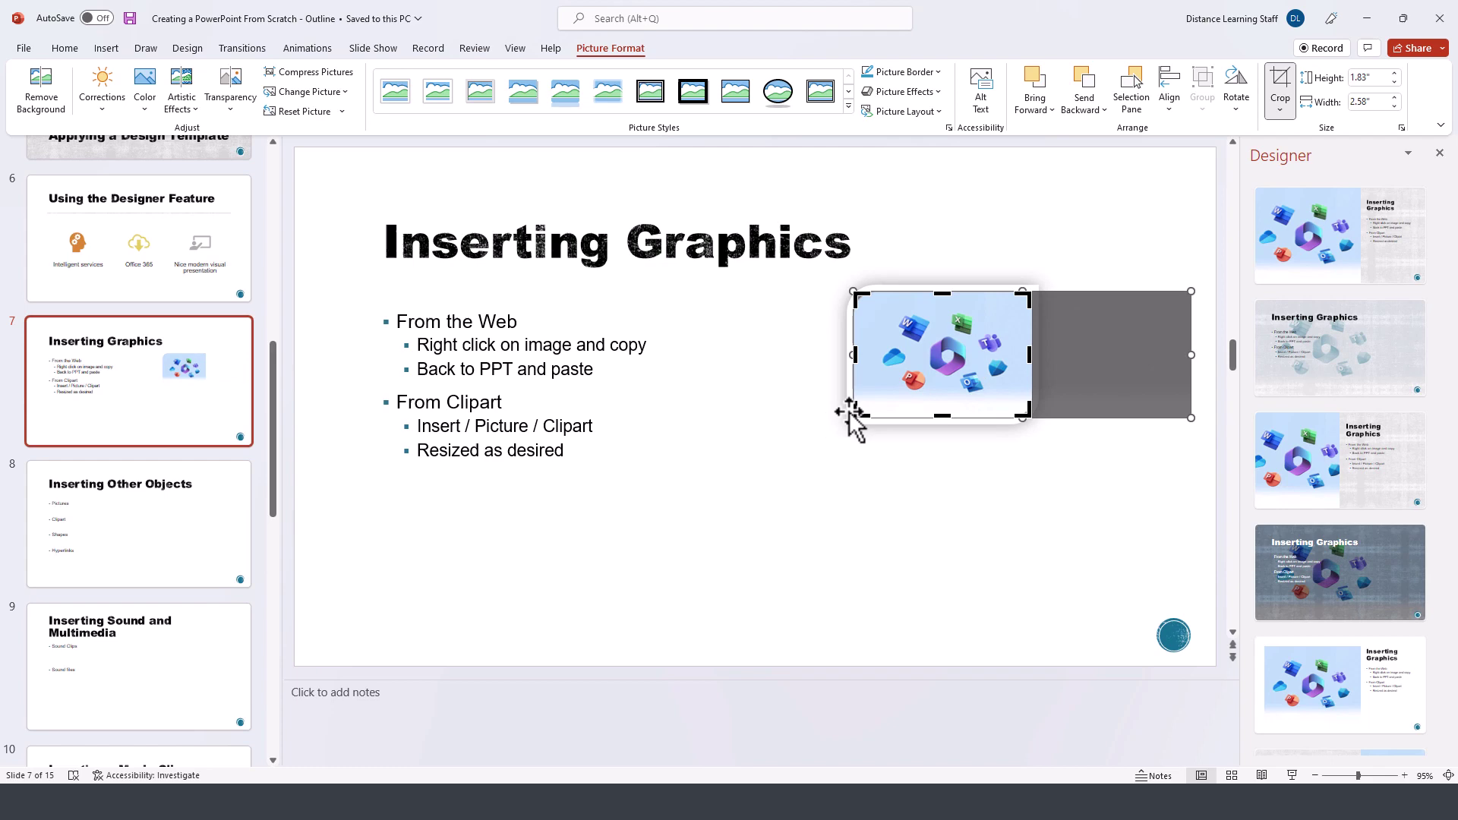
{"action": "left_click_drag", "start_coordinate": [854, 417], "coordinate": [873, 404]}
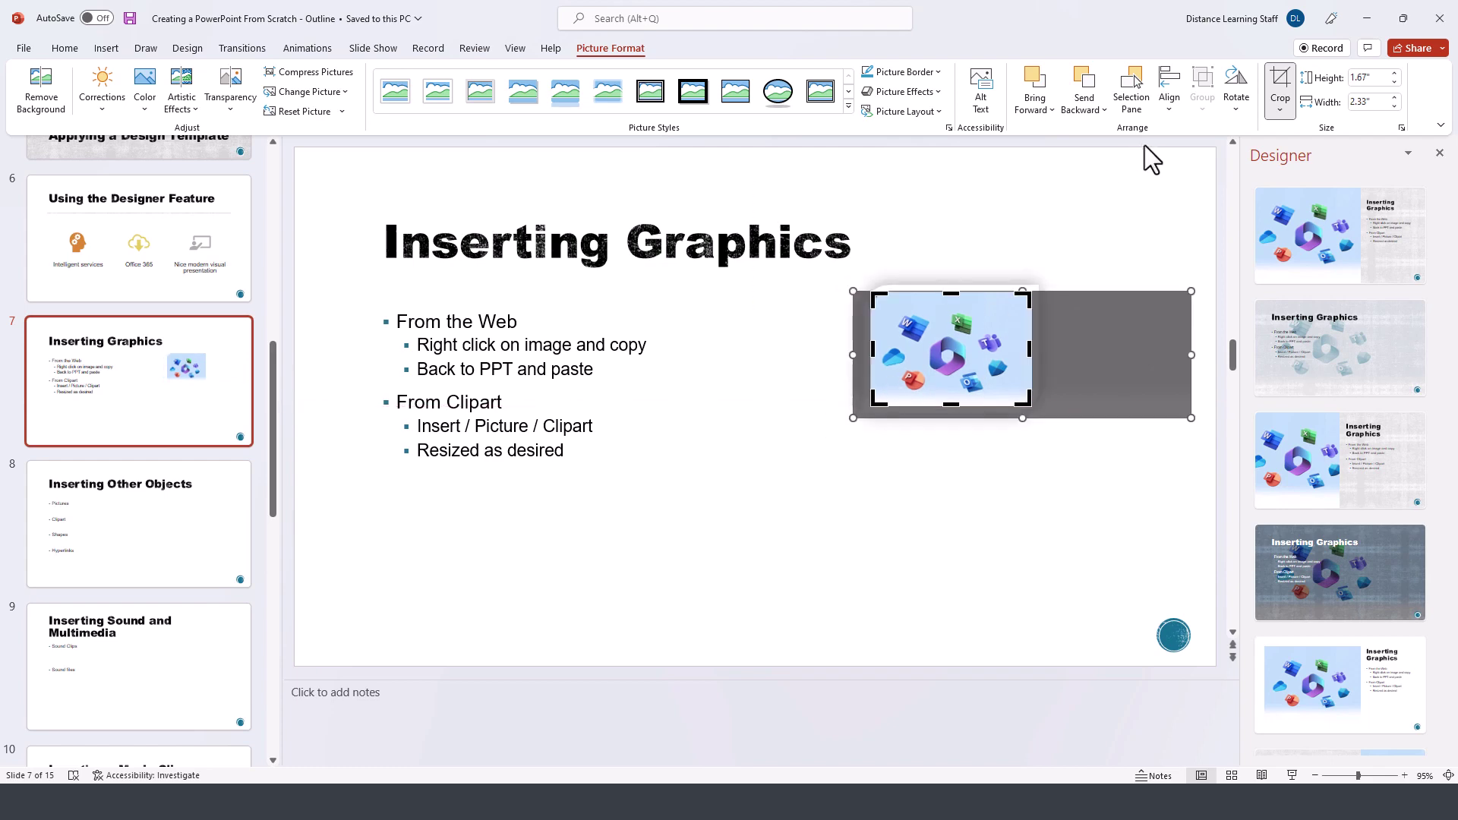
{"action": "left_click", "coordinate": [1284, 83]}
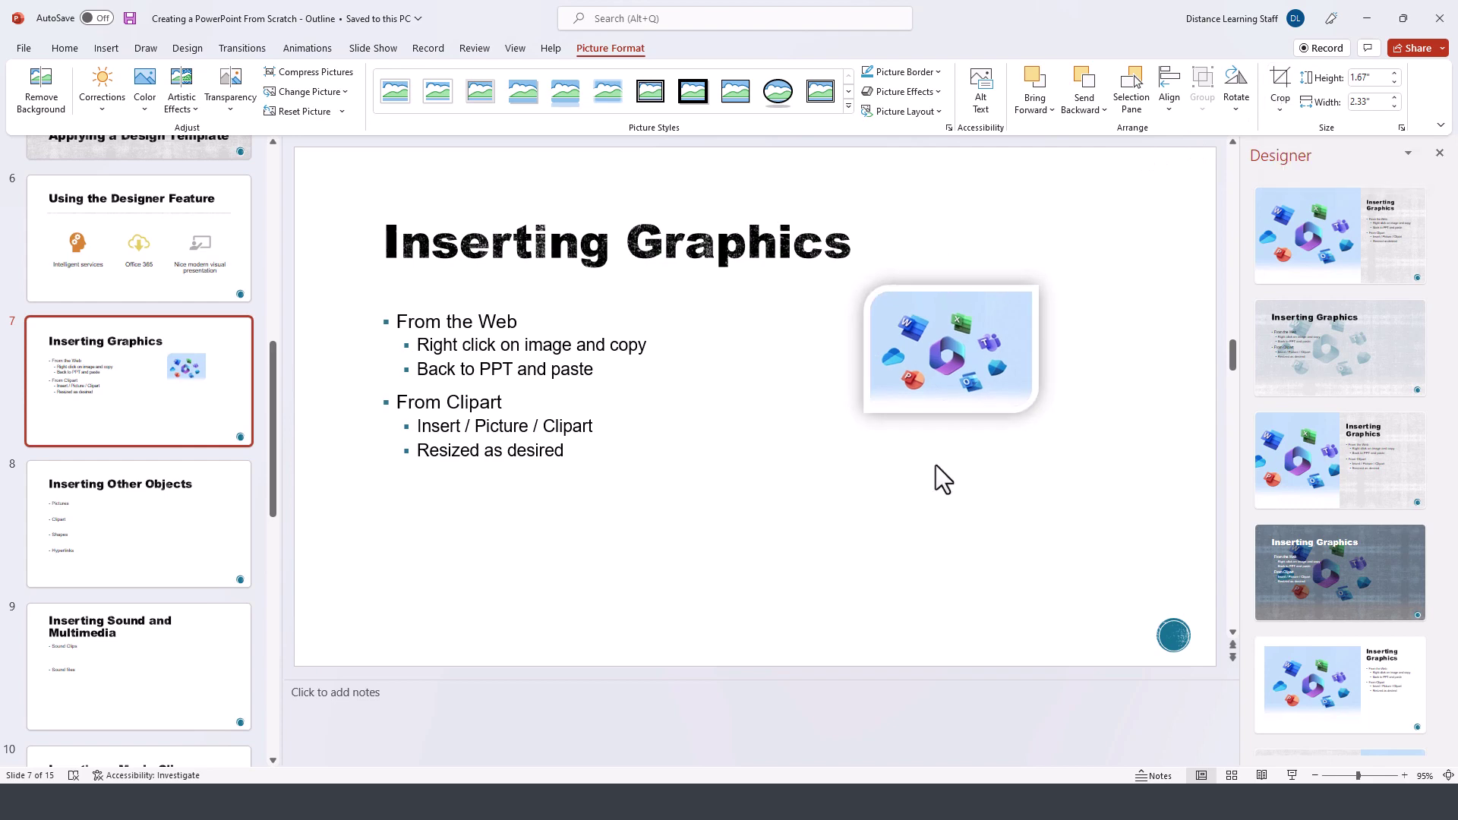
Enlarge the cropped picture to about 2.74 by 3.83 inches by its corner handle.
{"action": "left_click", "coordinate": [937, 465]}
{"action": "left_click", "coordinate": [951, 396]}
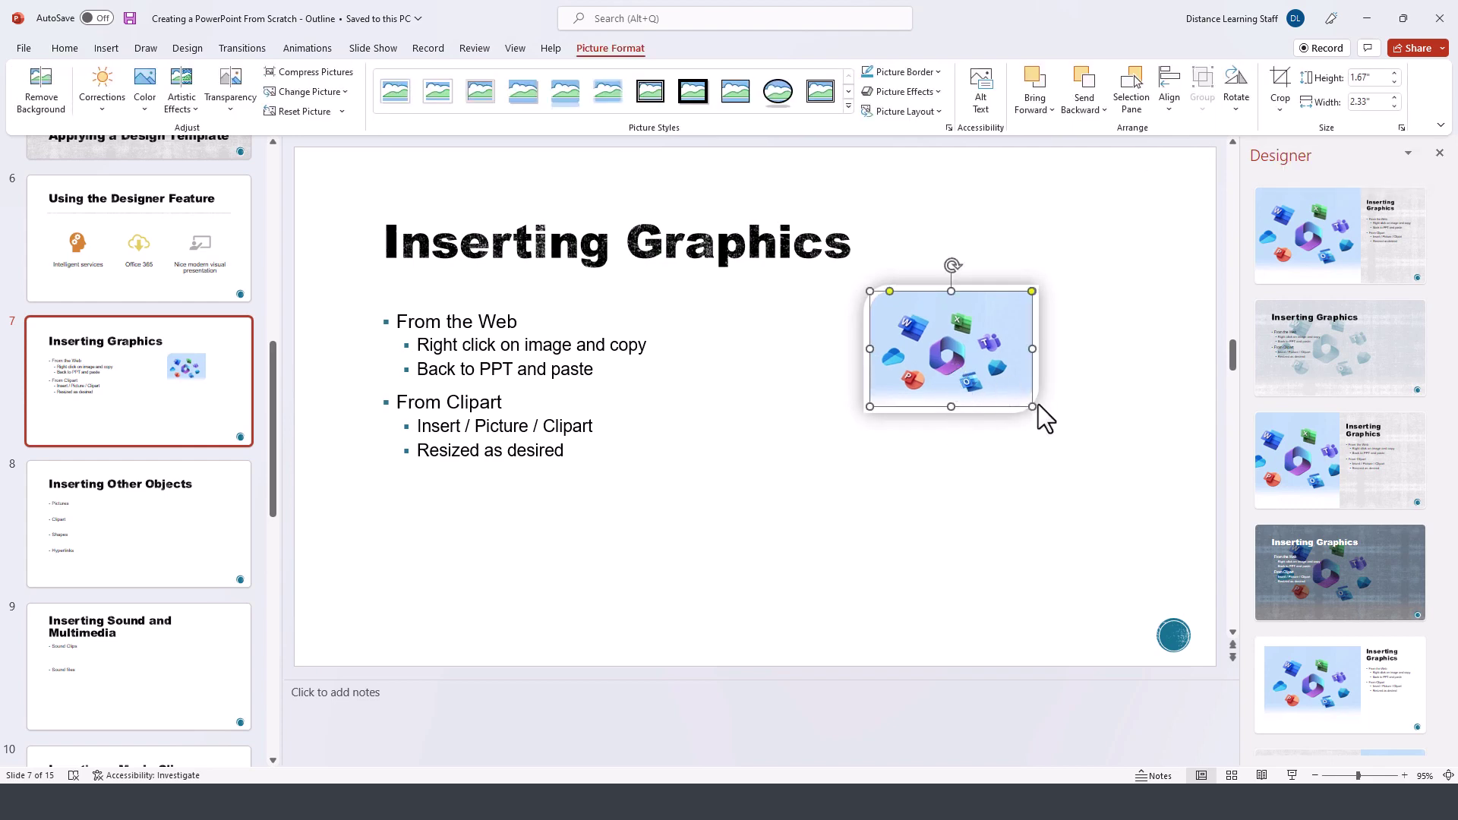
{"action": "left_click_drag", "start_coordinate": [1035, 412], "coordinate": [1134, 466]}
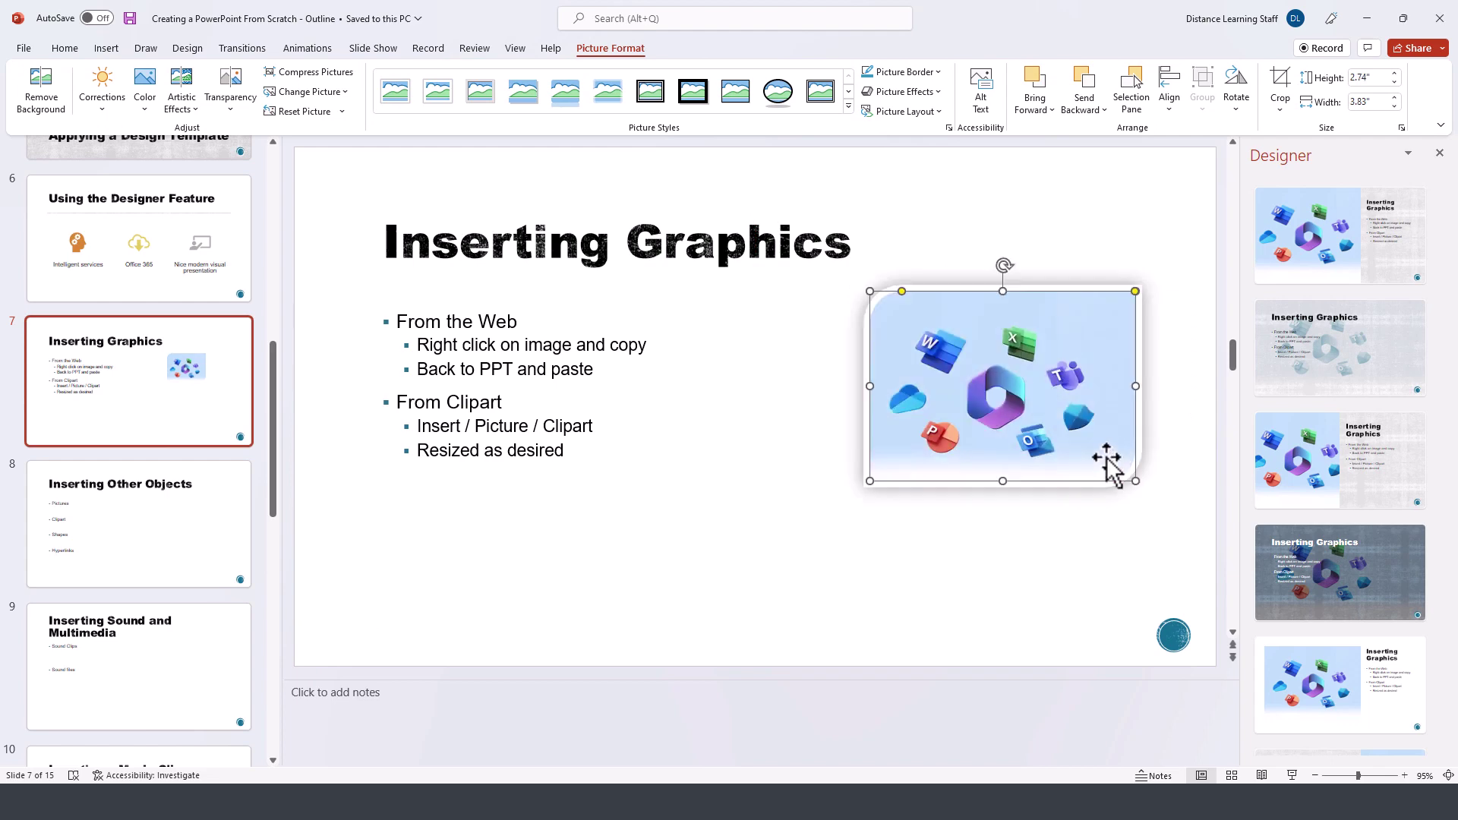
{"action": "left_click", "coordinate": [794, 480]}
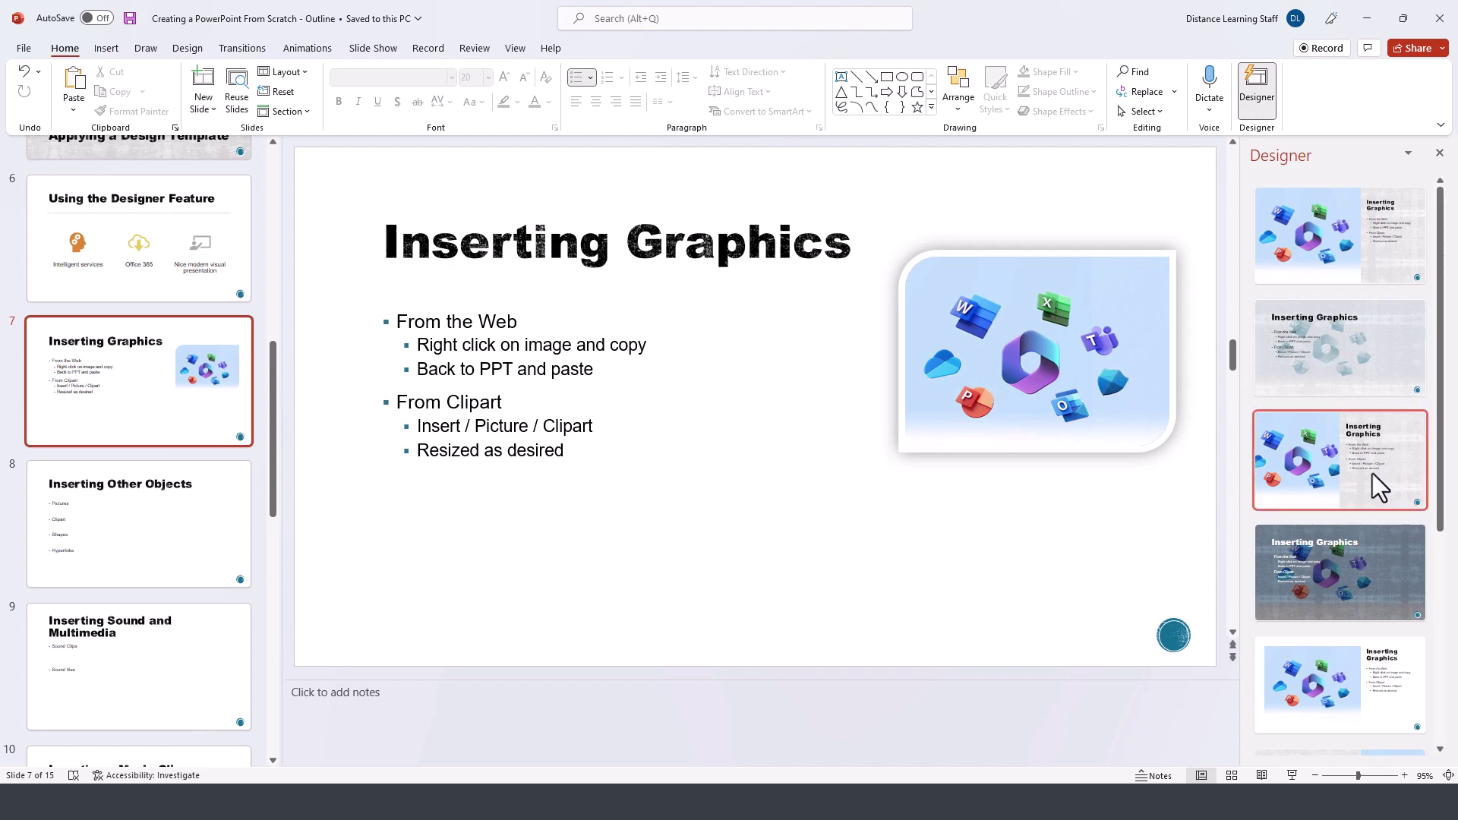
Apply the Designer idea with the picture filling the left and text on the right.
{"action": "scroll", "coordinate": [1348, 524], "scroll_direction": "down", "scroll_amount": 2}
{"action": "scroll", "coordinate": [1306, 577], "scroll_direction": "down", "scroll_amount": 3}
{"action": "scroll", "coordinate": [1258, 617], "scroll_direction": "down", "scroll_amount": 1}
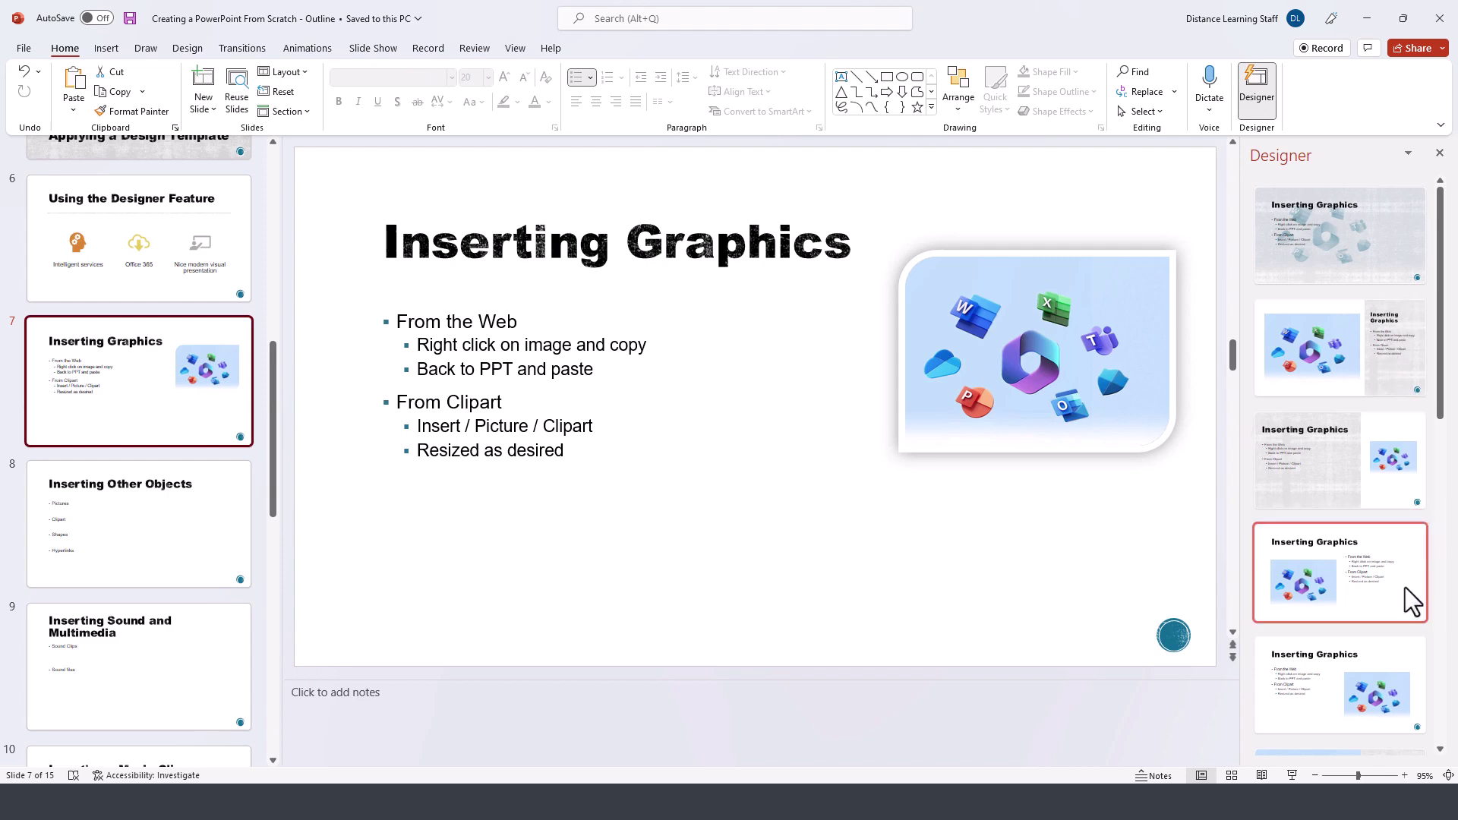
{"action": "scroll", "coordinate": [1375, 609], "scroll_direction": "down", "scroll_amount": 3}
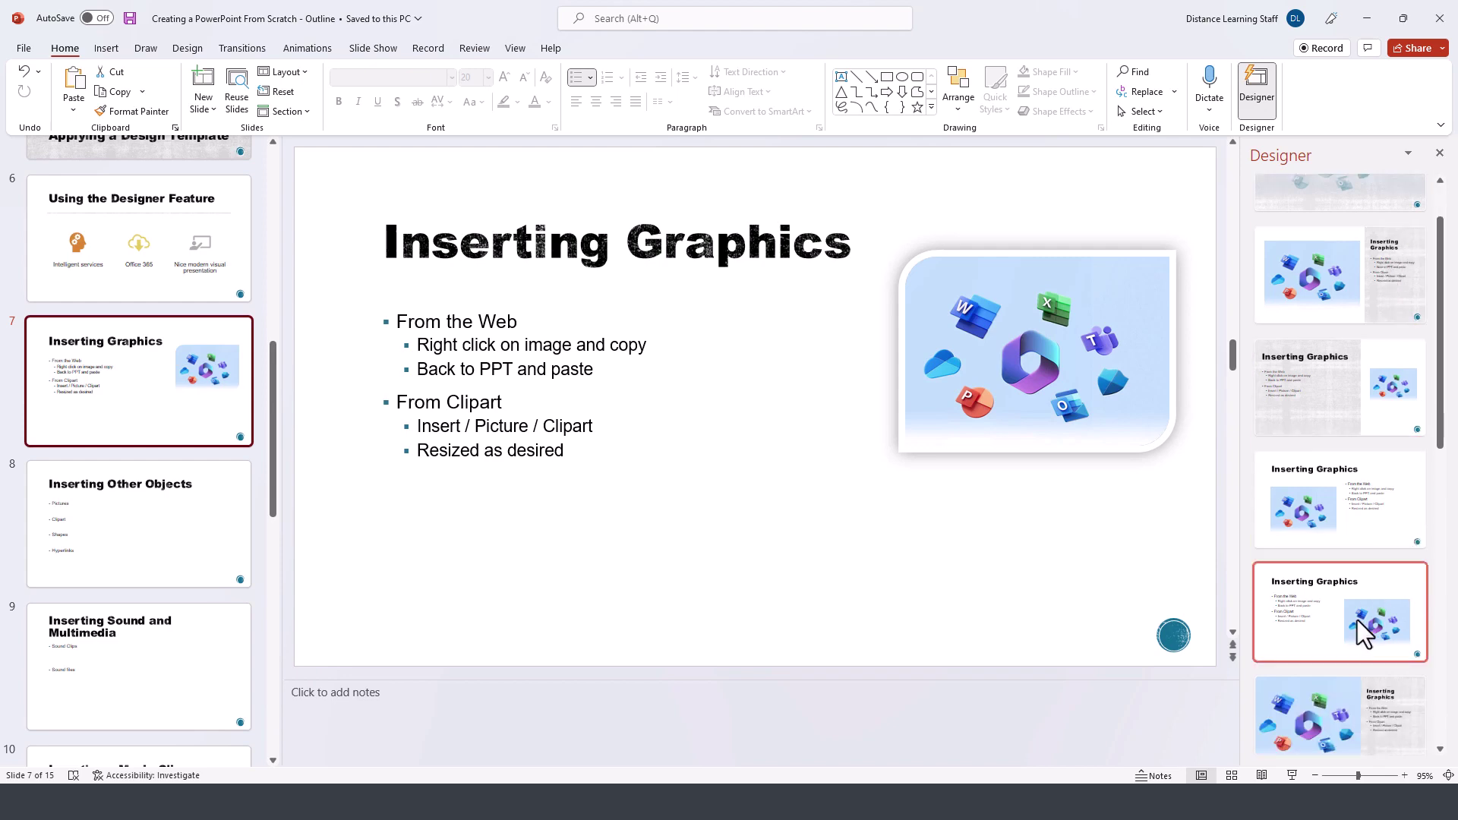
{"action": "left_click", "coordinate": [1392, 682]}
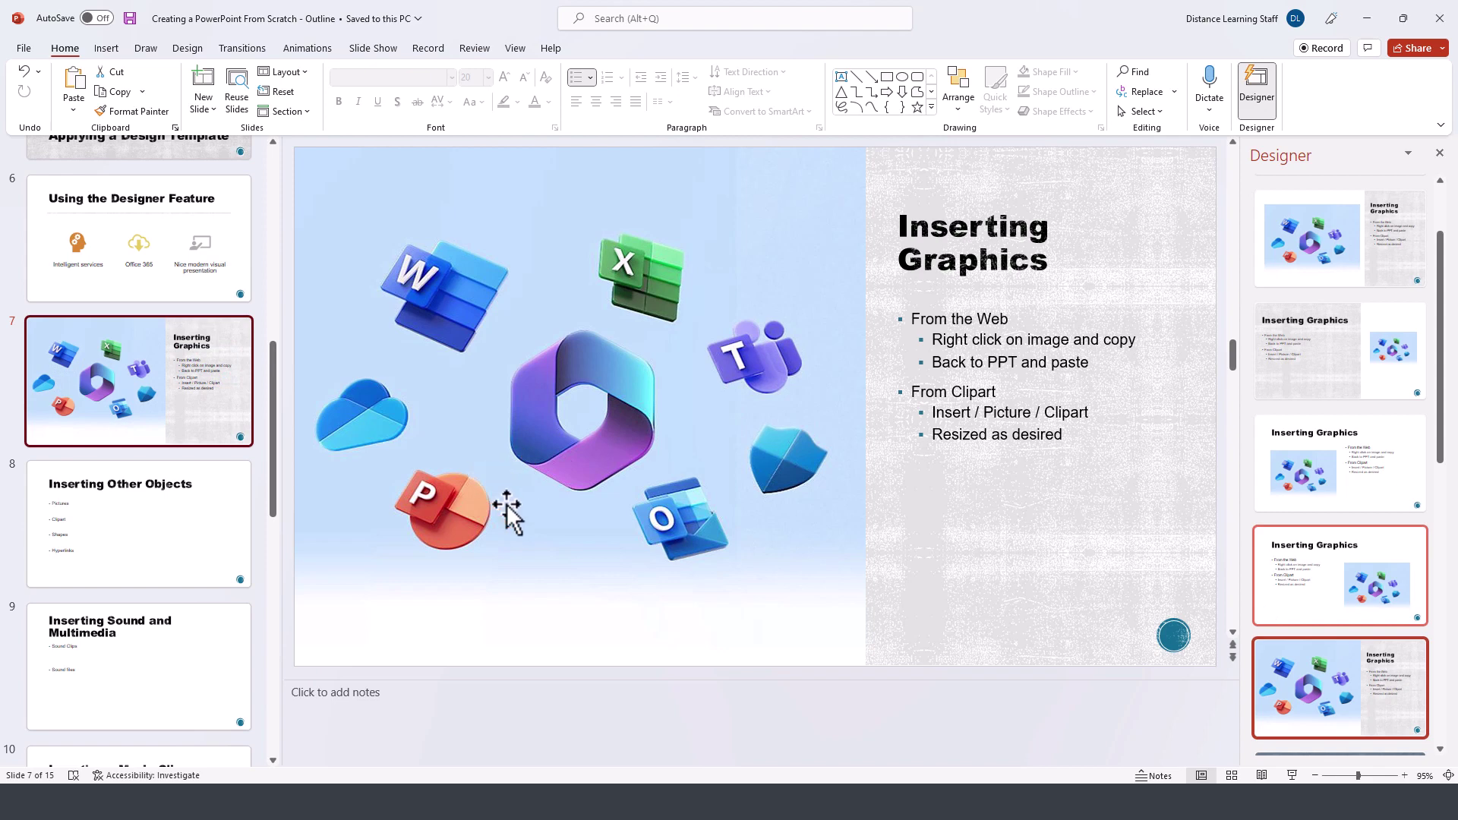
{"action": "scroll", "coordinate": [1333, 628], "scroll_direction": "down", "scroll_amount": 3}
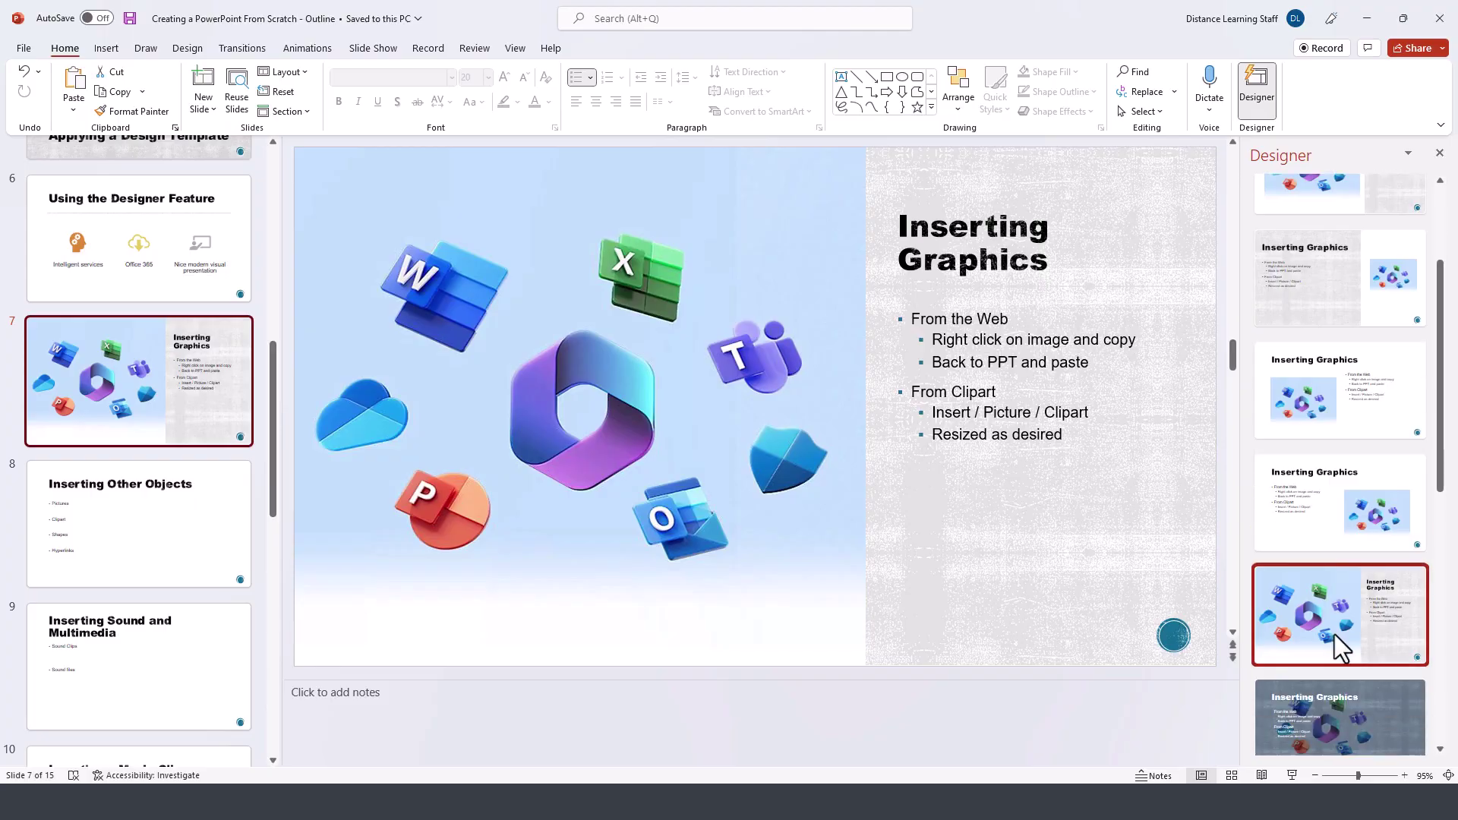